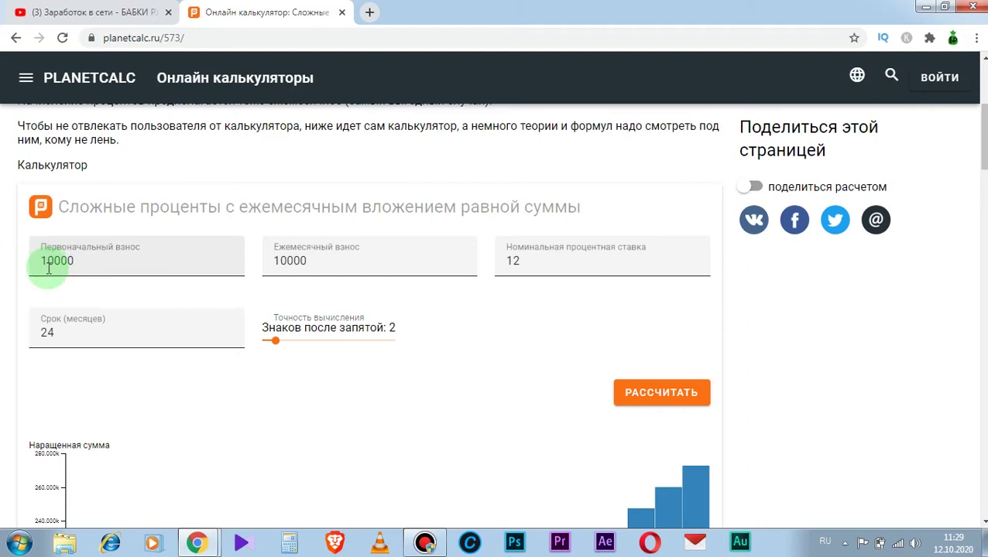
Set the initial deposit (Первоначальный взнос) to 0 and the monthly contribution (Ежемесячный взнос) to 15000.
left_click_drag(82, 266, 29, 266)
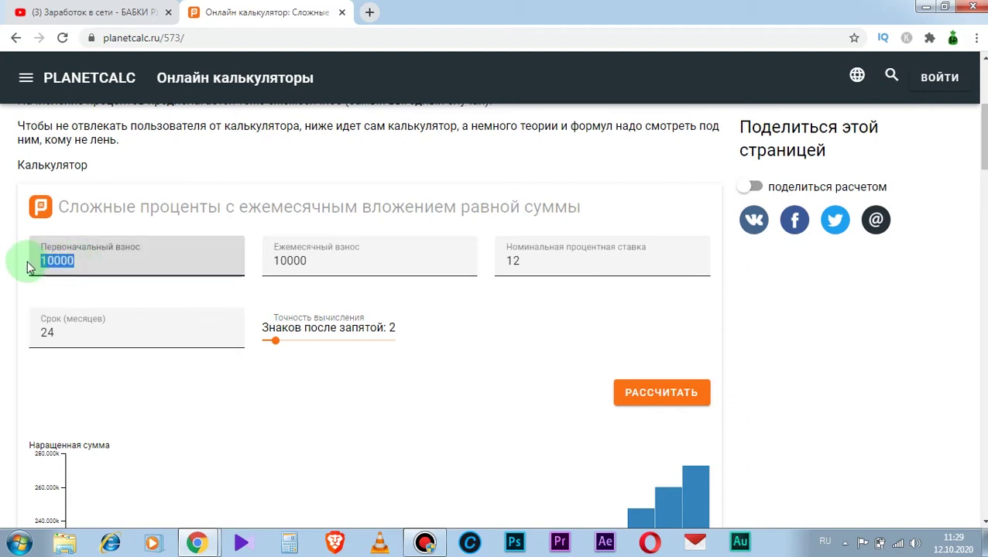
type("0")
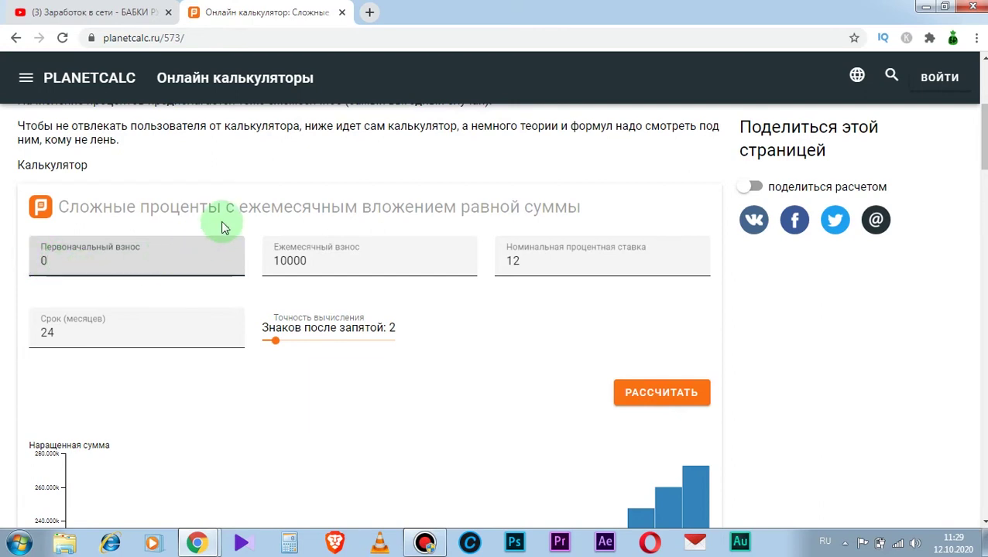
left_click(290, 249)
left_click_drag(279, 261, 287, 261)
type("5")
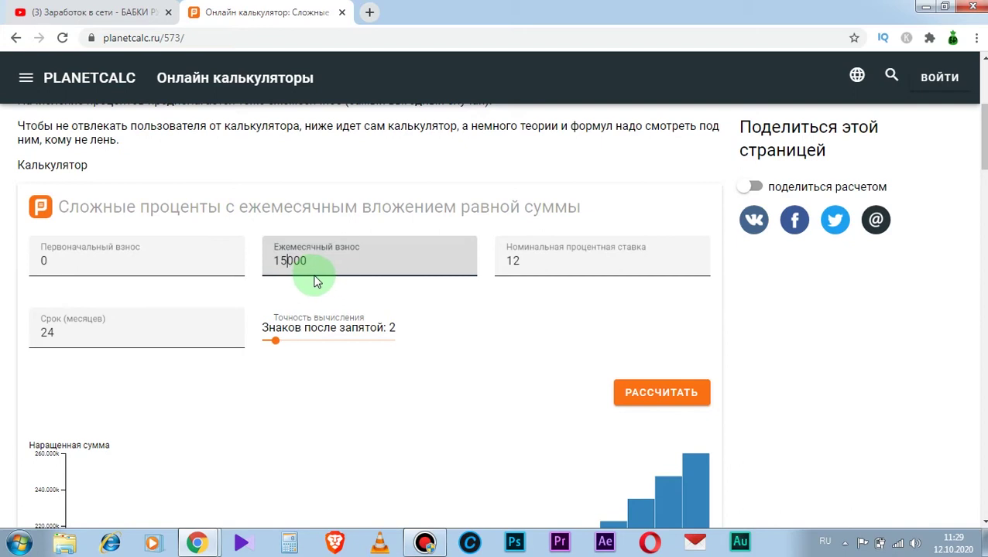
Calculate the compound interest with a nominal rate of 14 and a term of 120 months.
left_click_drag(521, 261, 514, 261)
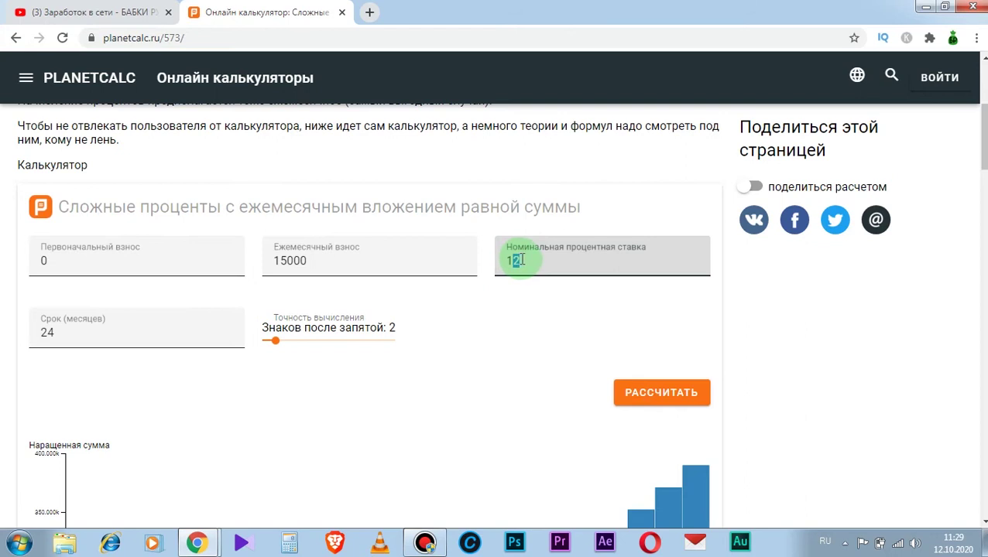
type("4")
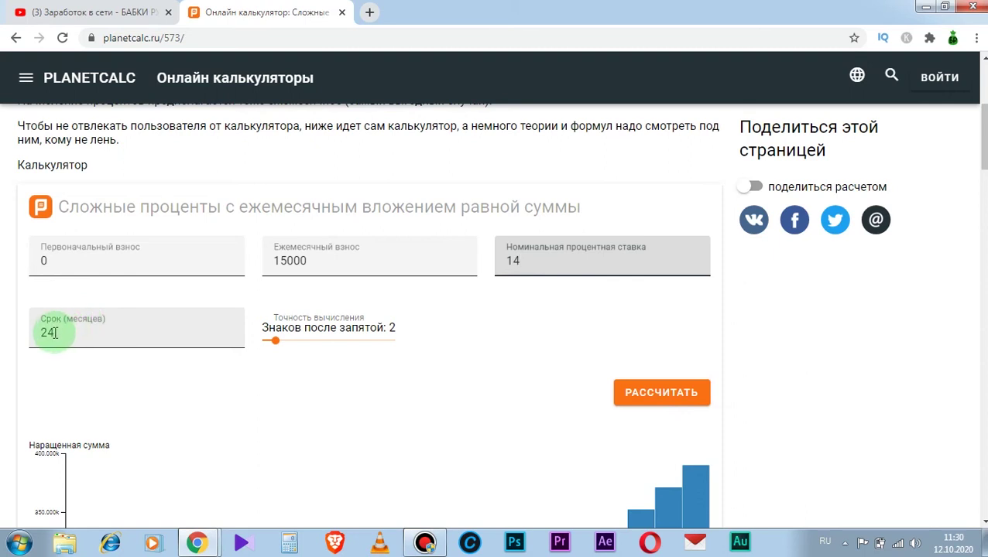
left_click_drag(55, 333, 35, 329)
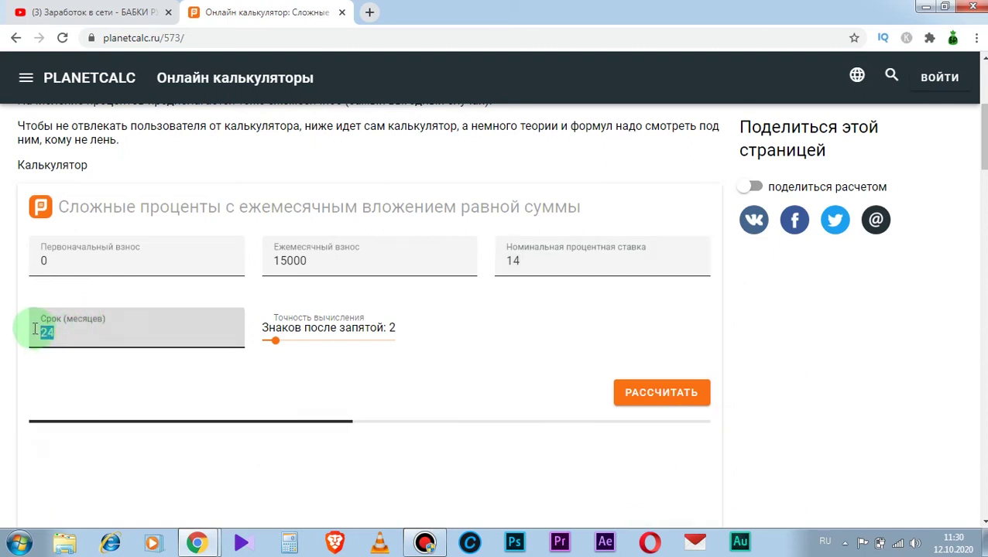
type("120")
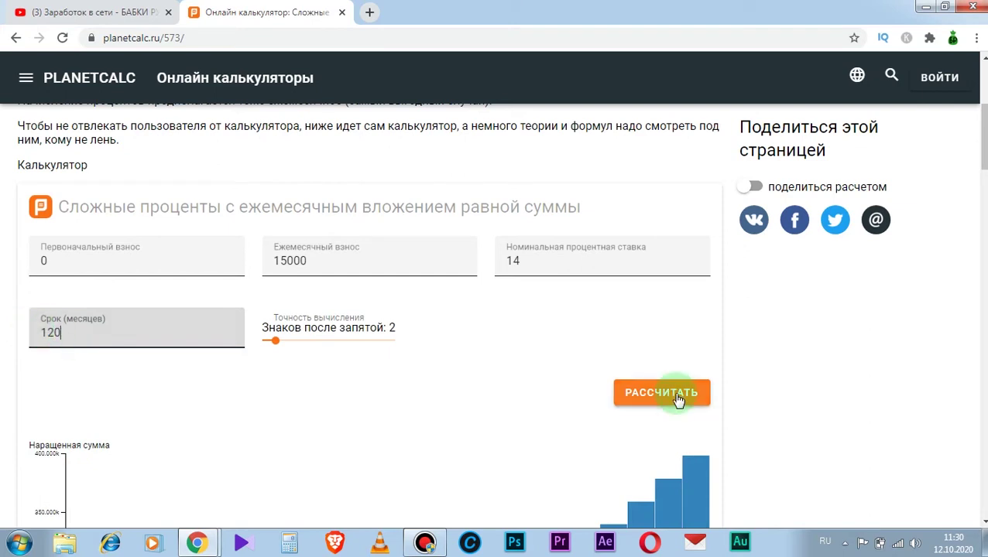
left_click(671, 395)
Examine the accumulated sum at month 120 on the growth chart and compare it with the entered parameters.
scroll(603, 364, "down", 2)
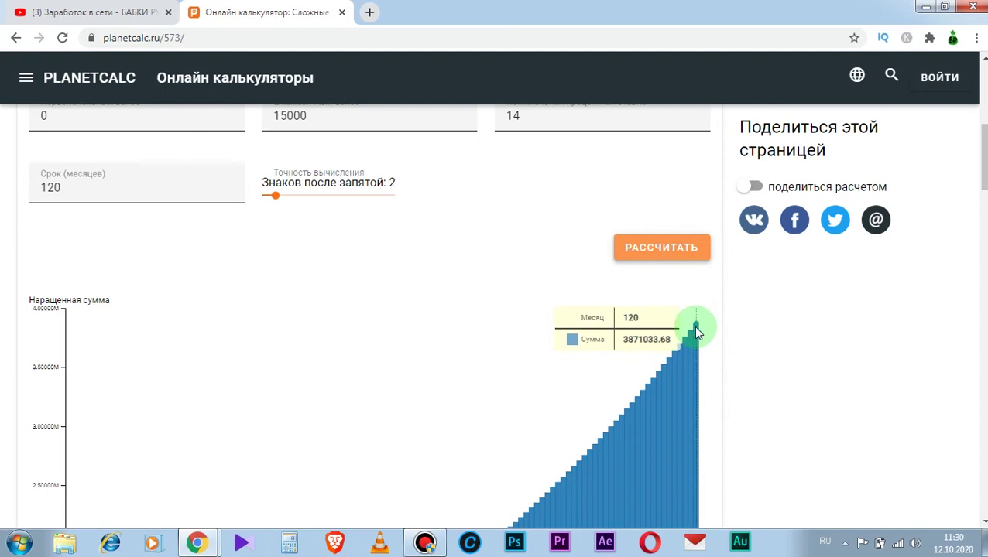
scroll(693, 329, "up", 2)
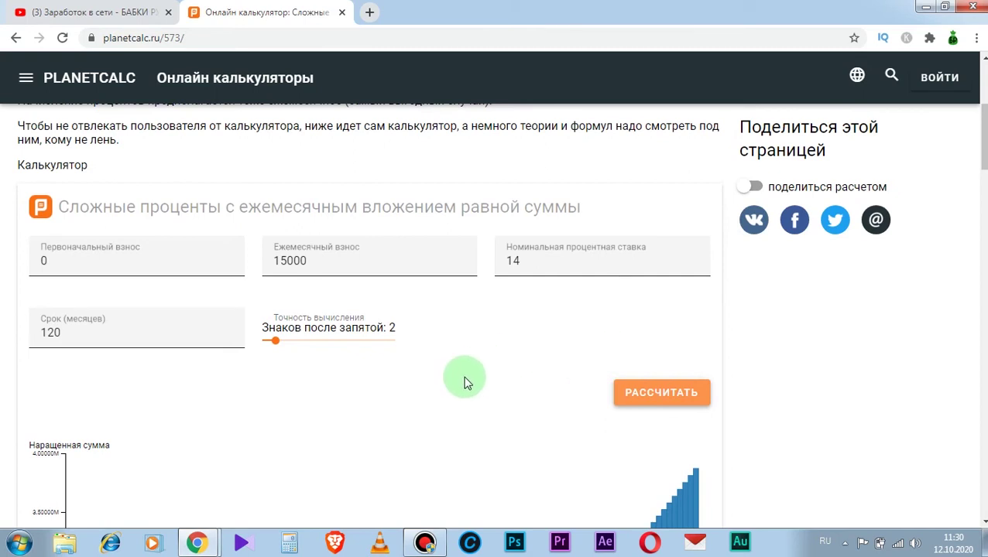
scroll(436, 424, "up", 4)
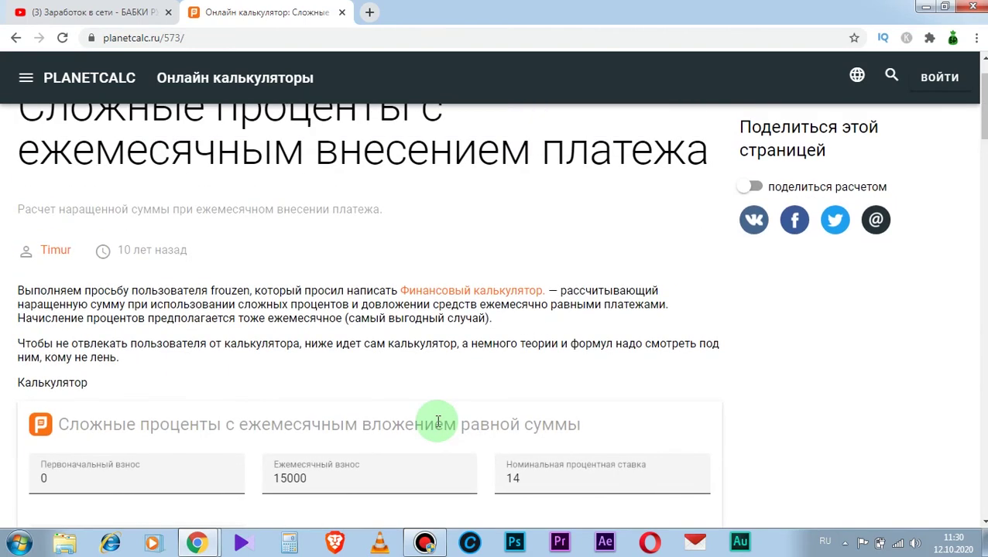
scroll(436, 424, "down", 3)
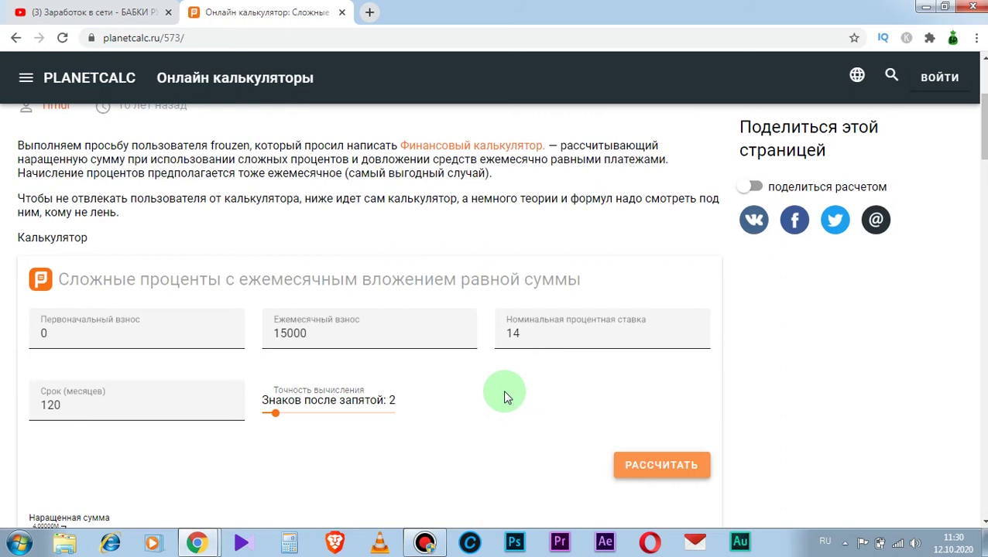
scroll(490, 441, "down", 4)
mouse_move(692, 253)
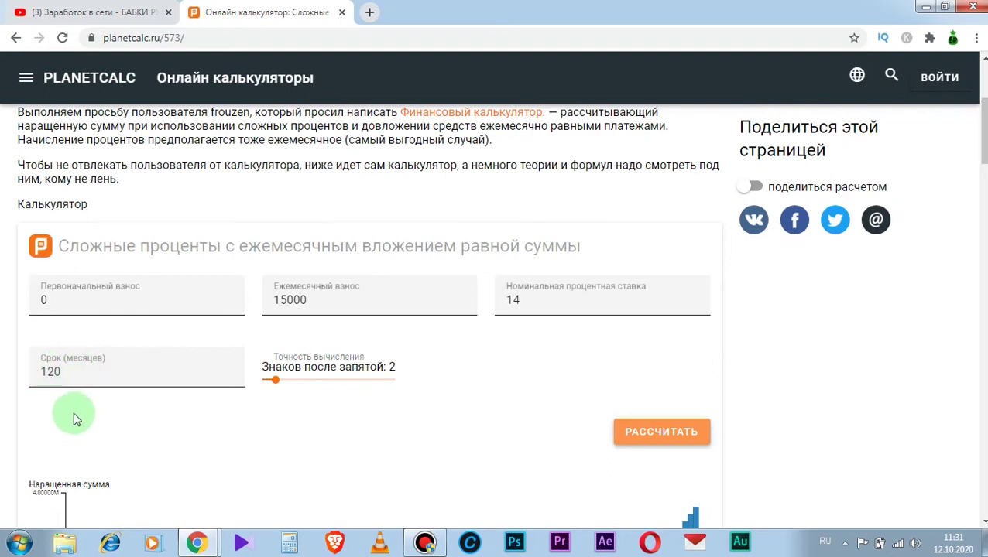
Change the term (Срок) to 180 months and recalculate the accumulated sum.
left_click(56, 372)
key("BackSpace")
key("BackSpace")
type("80")
left_click(669, 435)
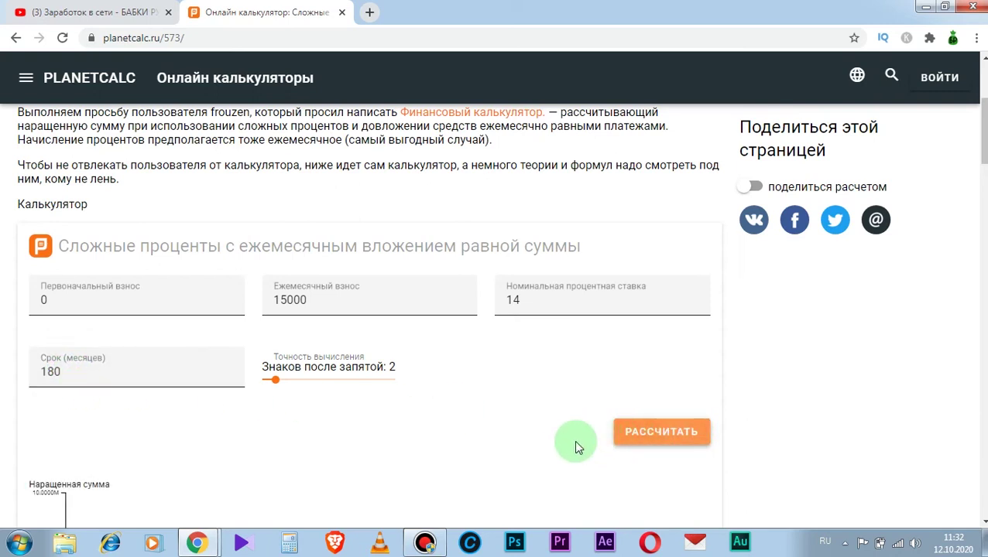
Examine how the accumulated sum grows on the chart from the early months up to month 180.
scroll(635, 387, "down", 3)
mouse_move(699, 325)
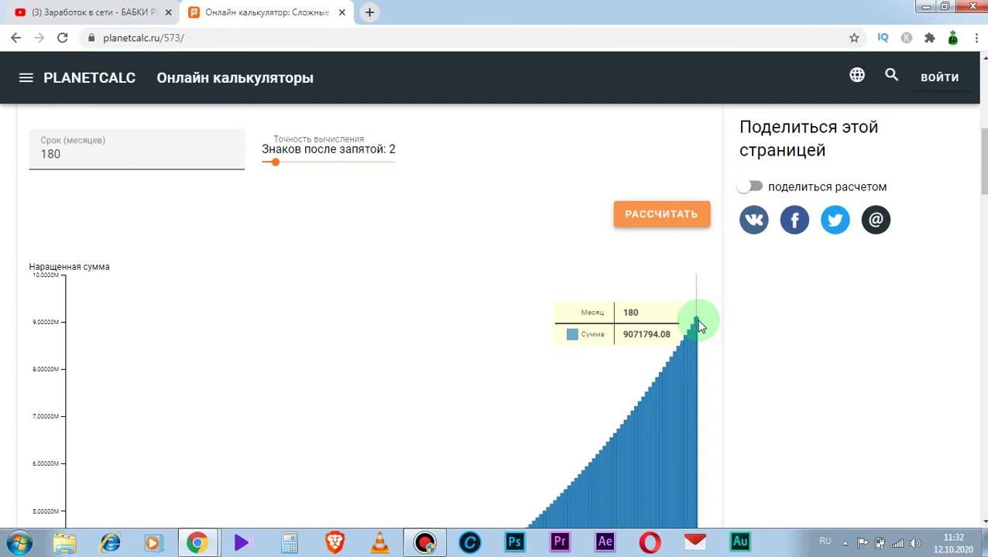
scroll(445, 414, "up", 3)
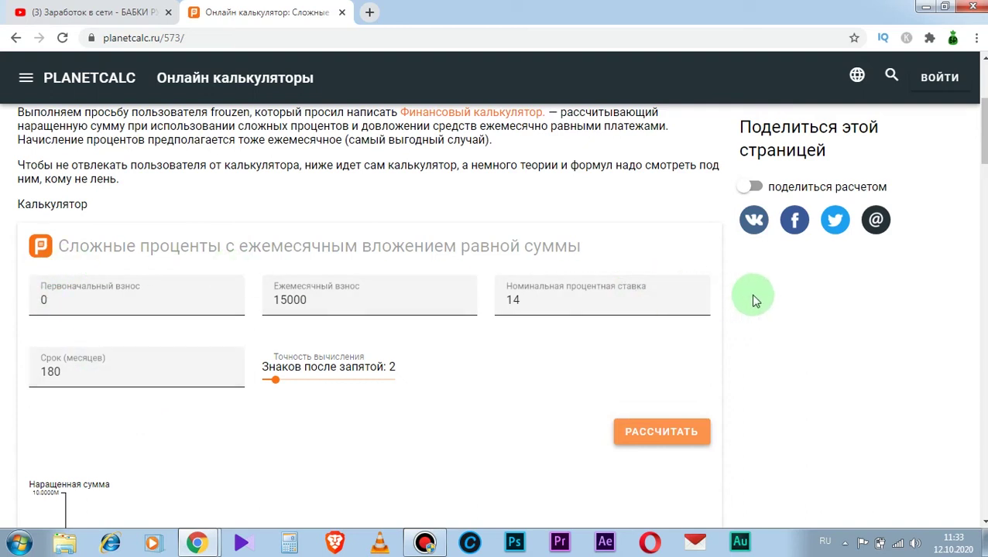
scroll(62, 325, "down", 7)
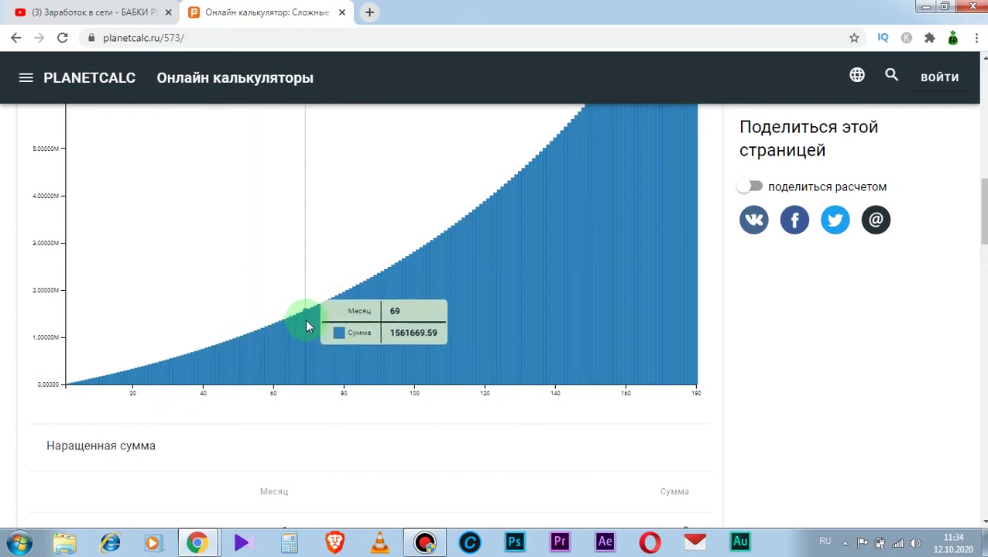
scroll(391, 304, "up", 2)
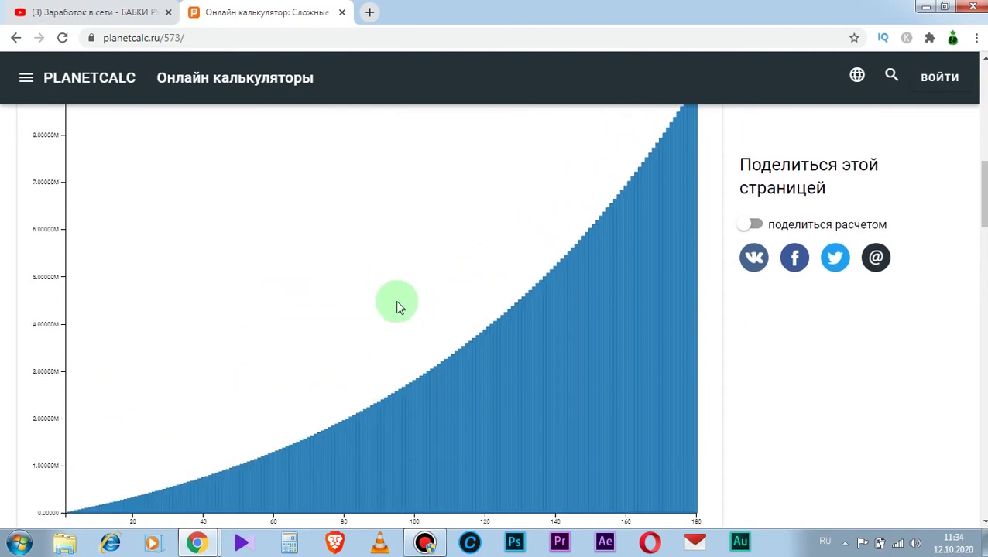
scroll(470, 356, "up", 6)
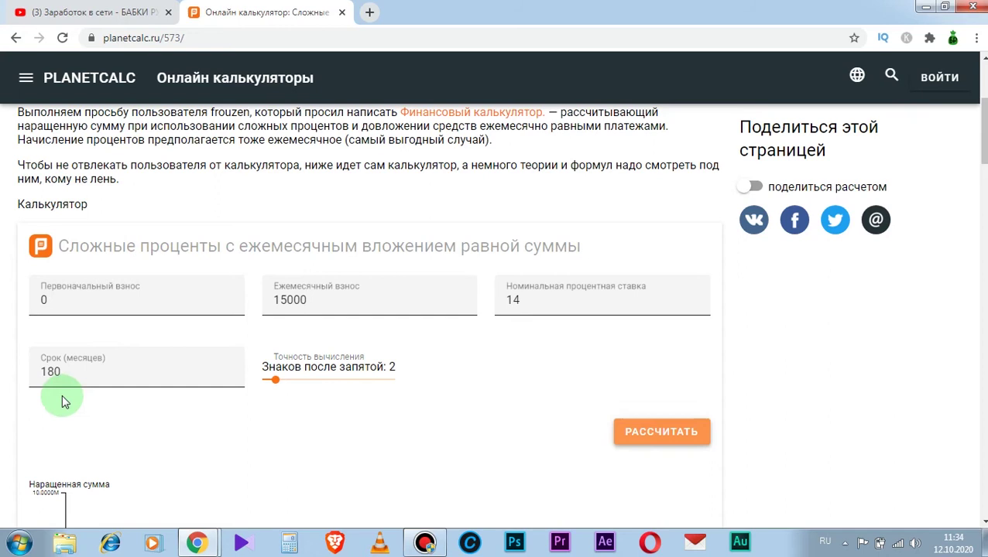
scroll(735, 422, "down", 3)
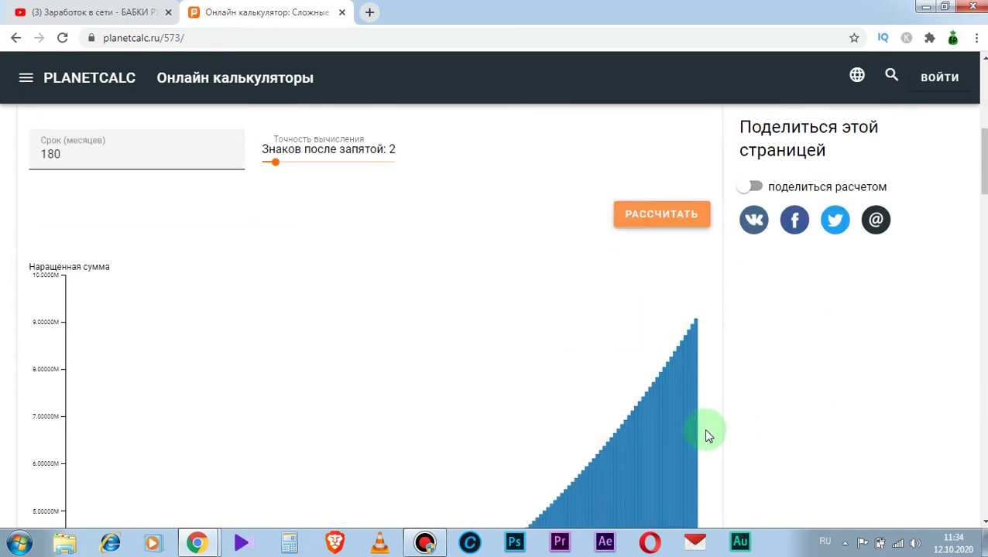
scroll(706, 435, "up", 3)
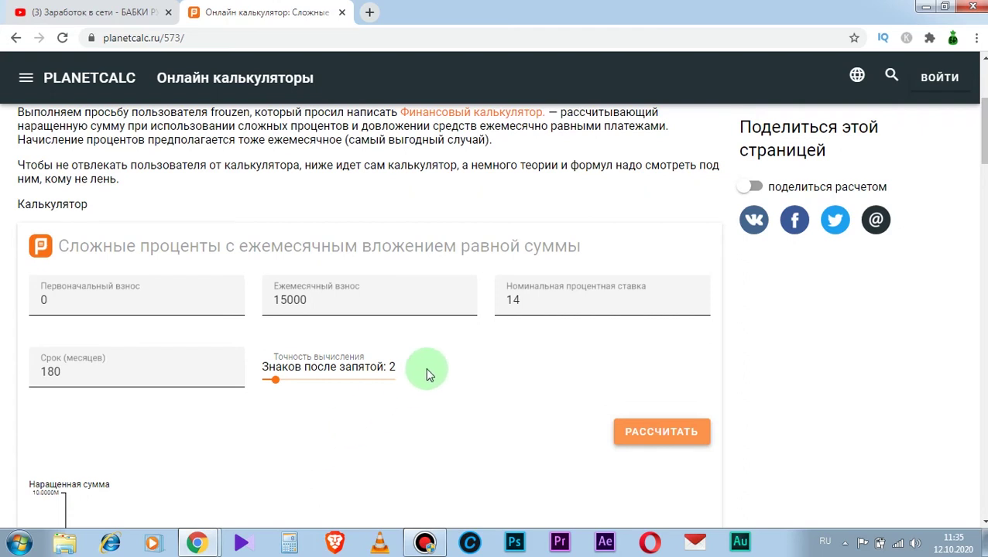
double_click(42, 300)
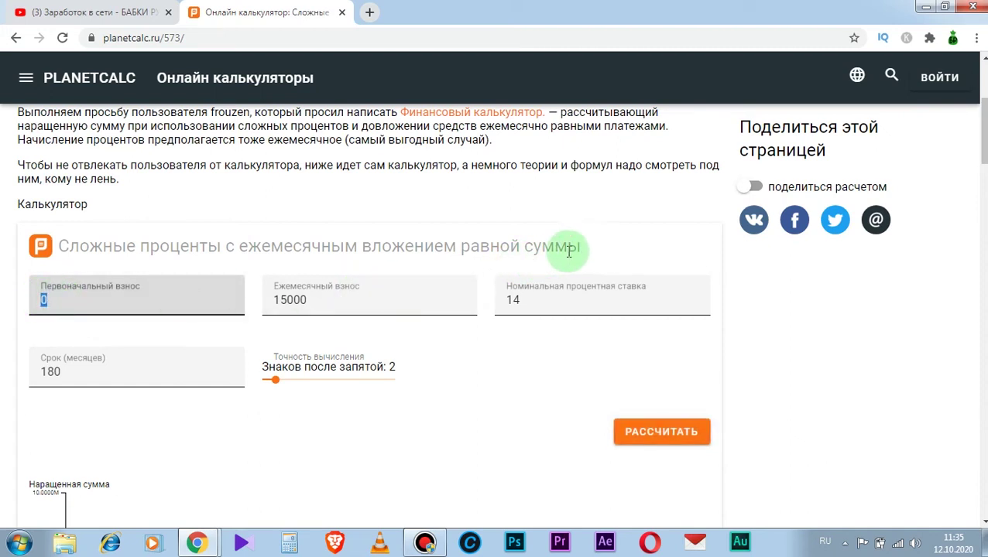
left_click_drag(62, 246, 180, 246)
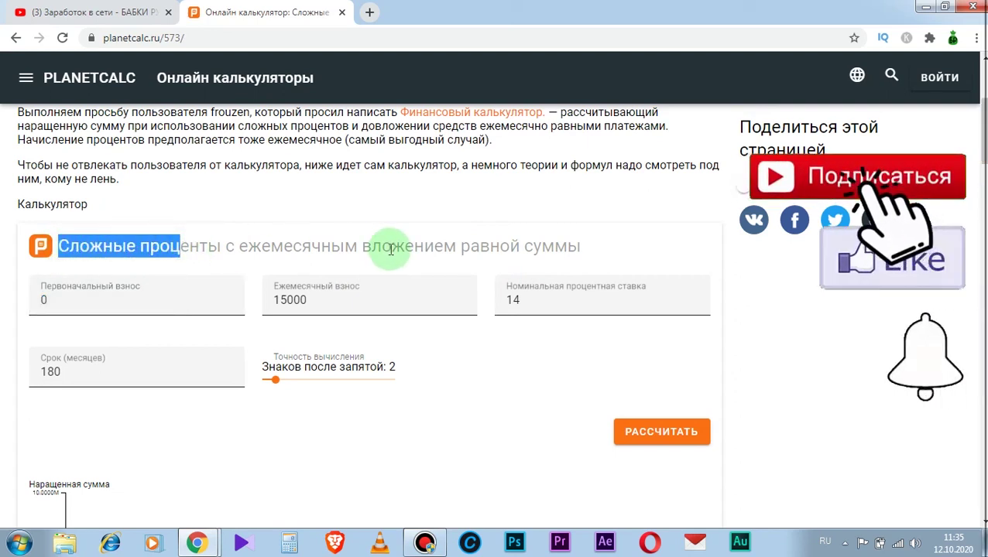
left_click_drag(457, 247, 581, 246)
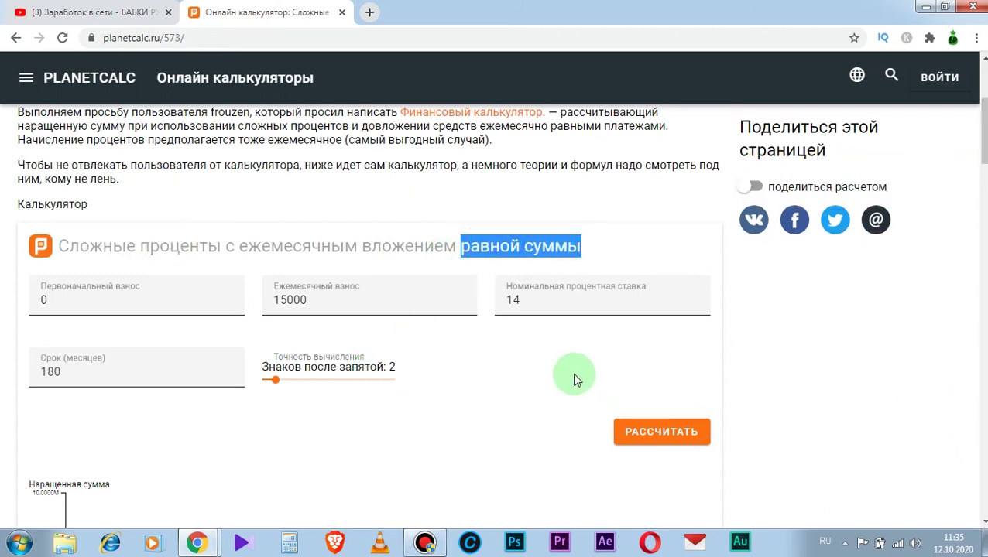
left_click(147, 246)
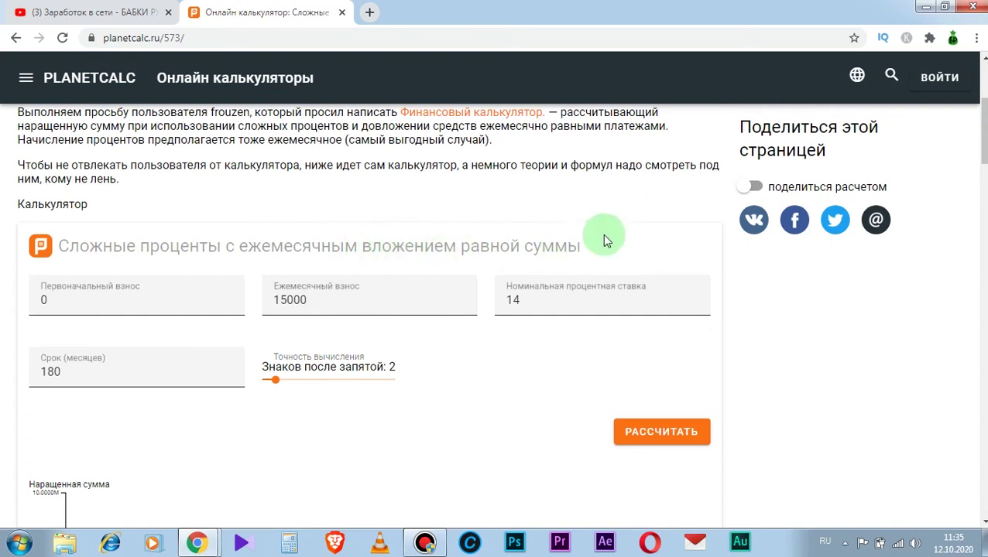
left_click_drag(580, 246, 526, 251)
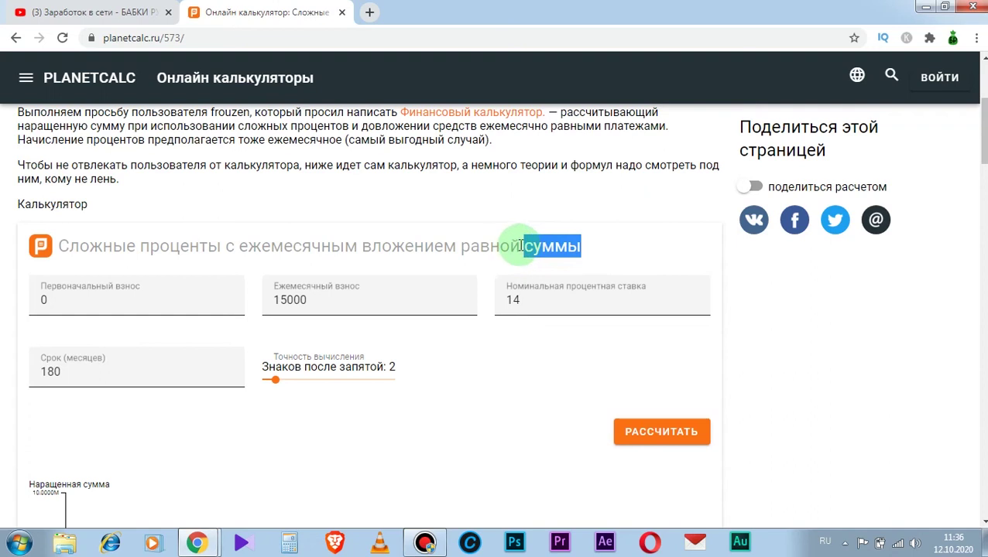
left_click(509, 242)
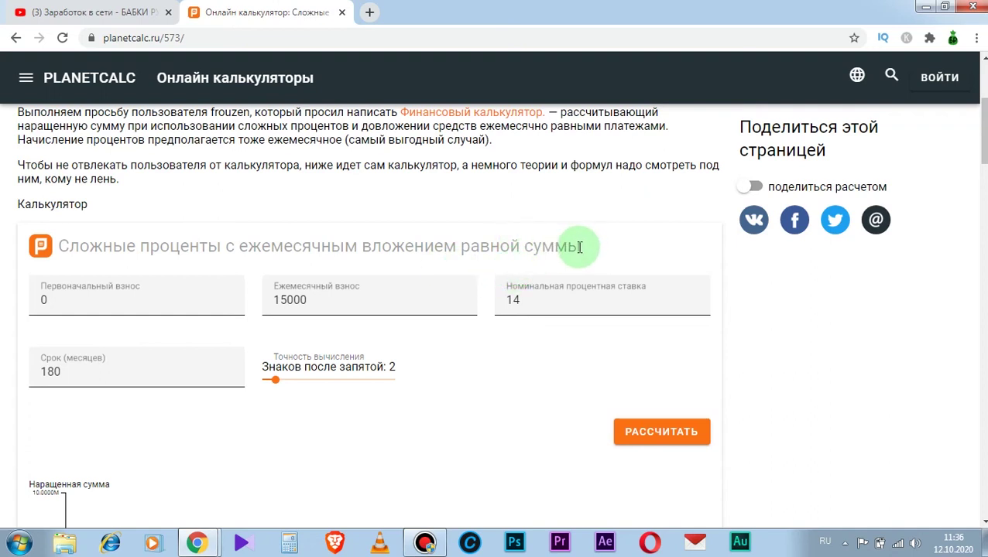
left_click_drag(579, 246, 571, 247)
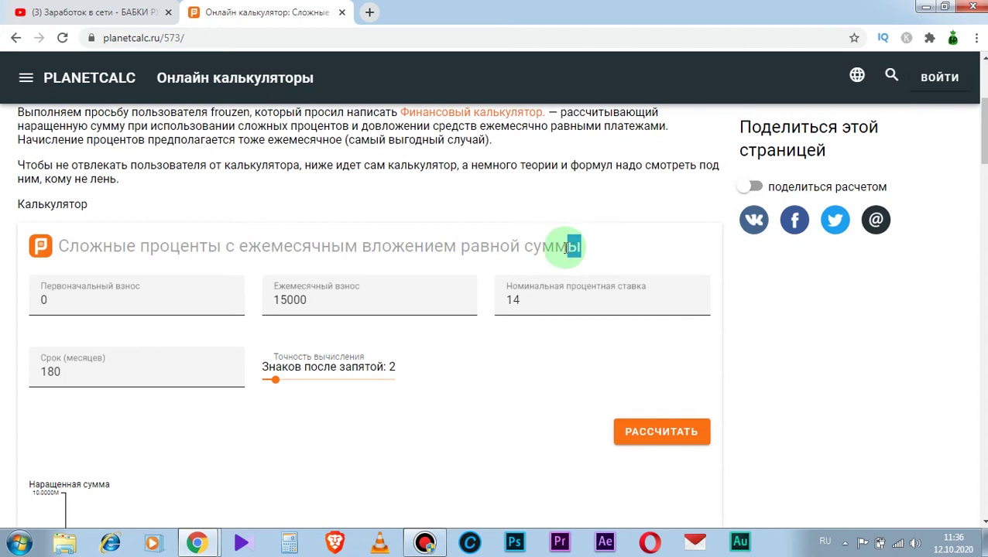
left_click_drag(523, 246, 557, 246)
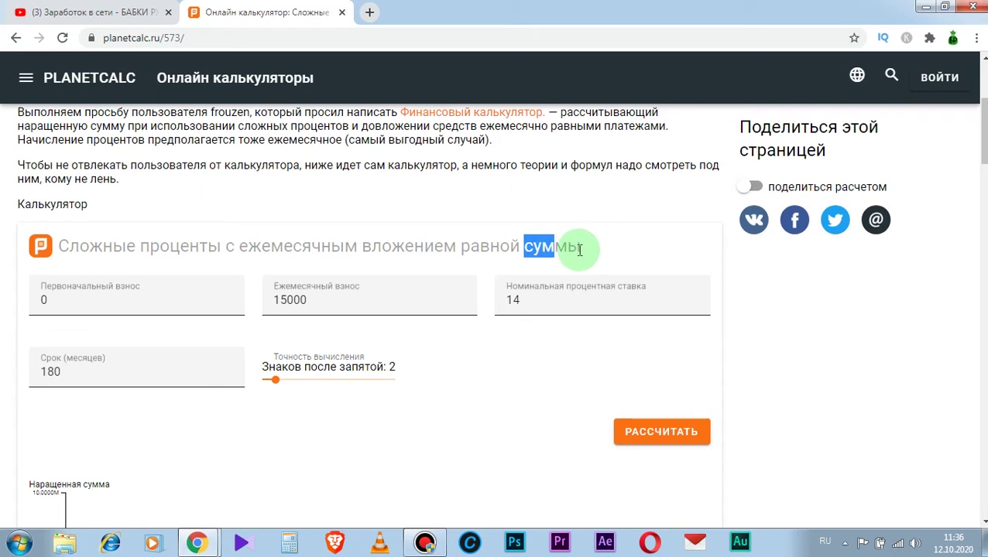
left_click(563, 248)
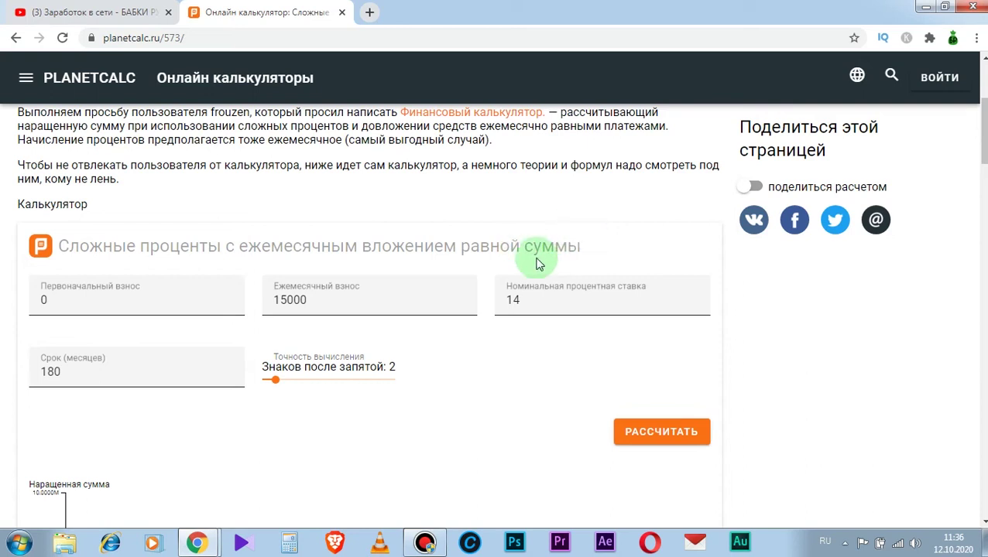
left_click_drag(532, 245, 545, 244)
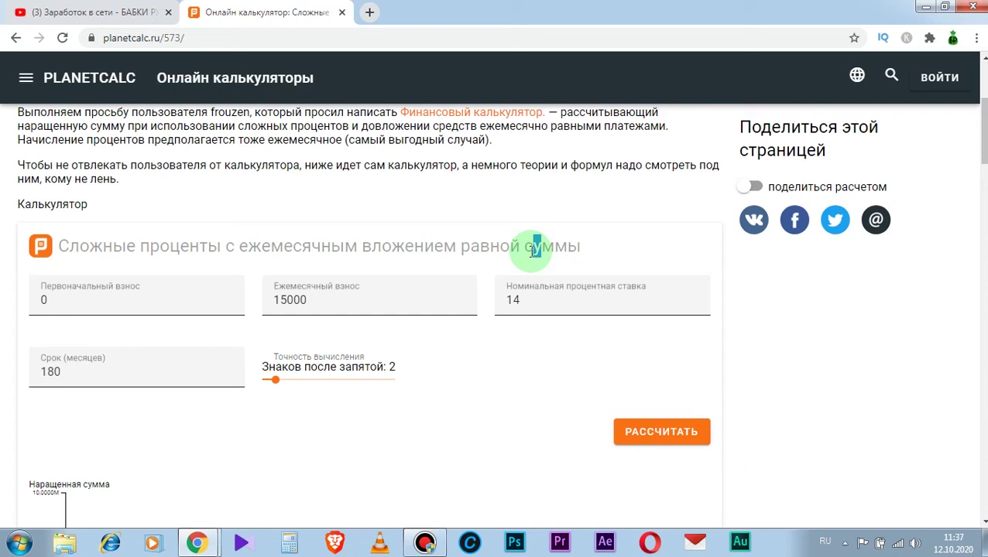
left_click(457, 395)
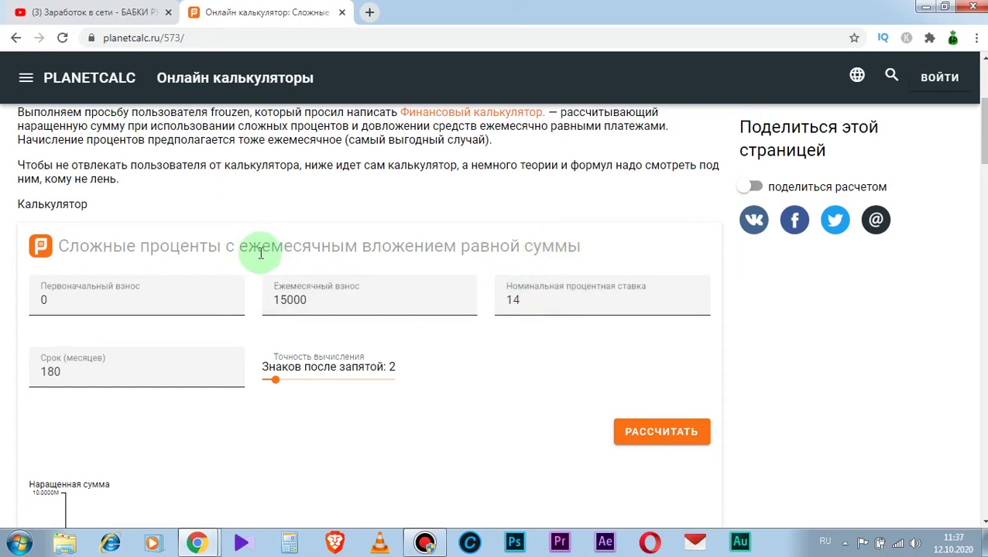
Set the initial deposit (Первоначальный взнос) to 30000 and the monthly contribution (Ежемесячный взнос) to 10000.
double_click(44, 300)
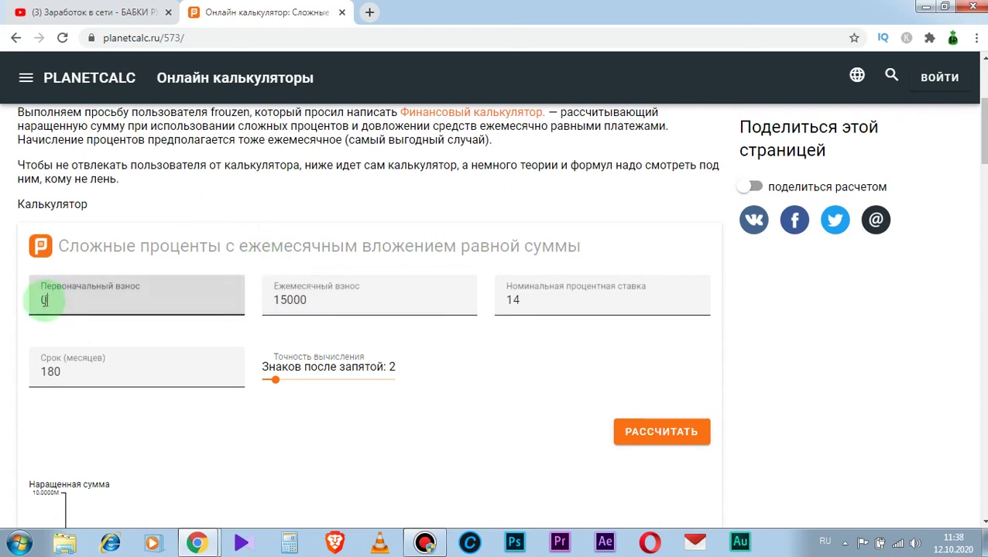
left_click(93, 304)
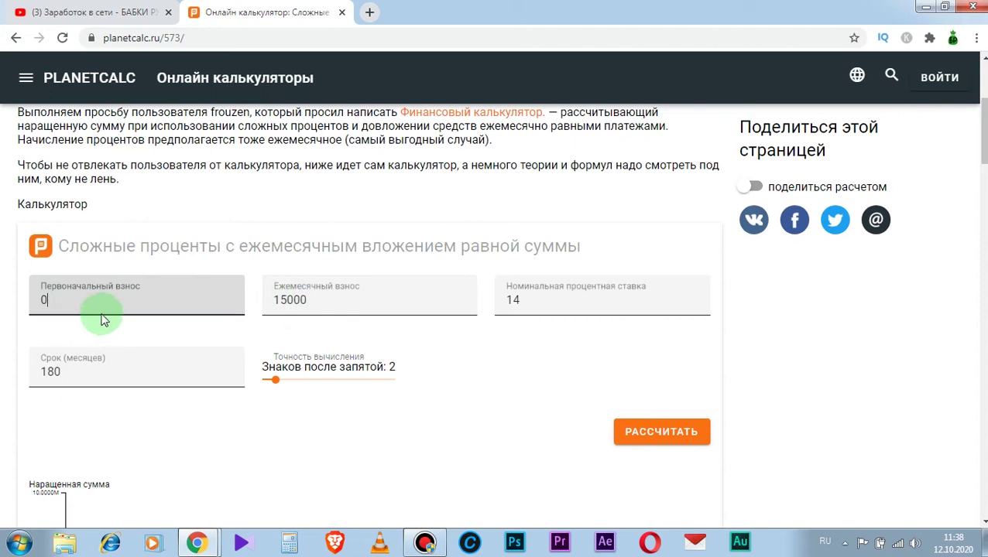
double_click(42, 300)
type("30000")
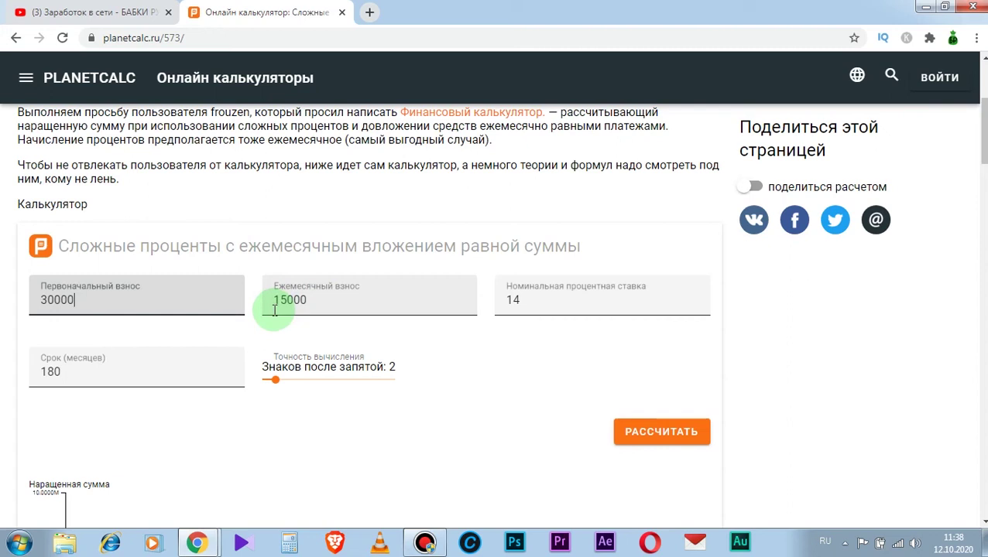
left_click_drag(290, 300, 280, 302)
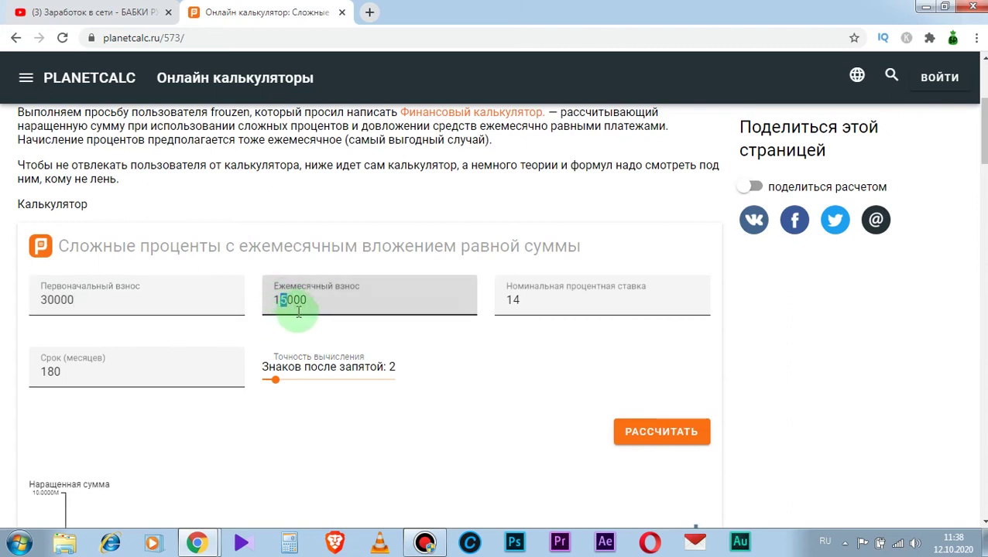
type("0")
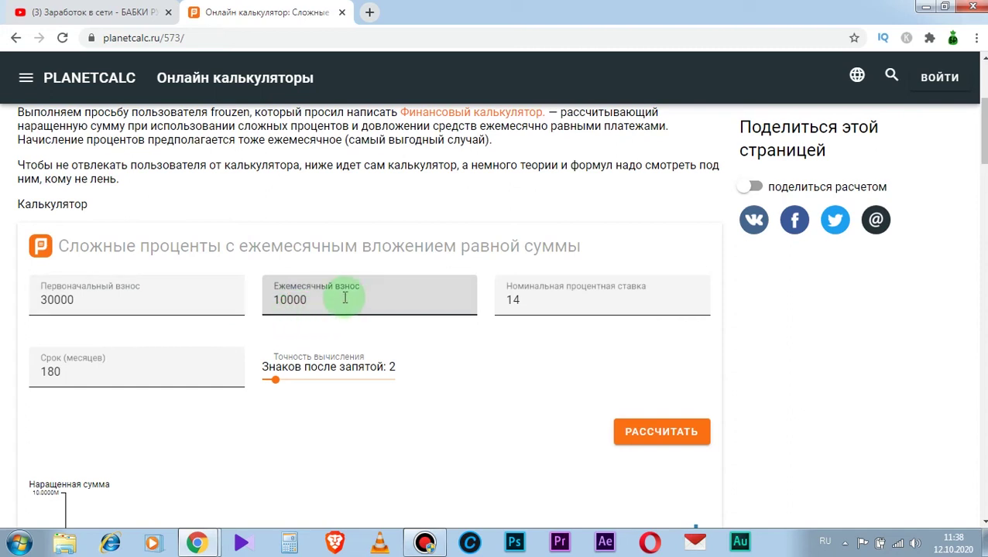
Recalculate with a term (Срок) of 240 months and check the accumulated sum at month 240 on the chart.
double_click(53, 372)
type("240")
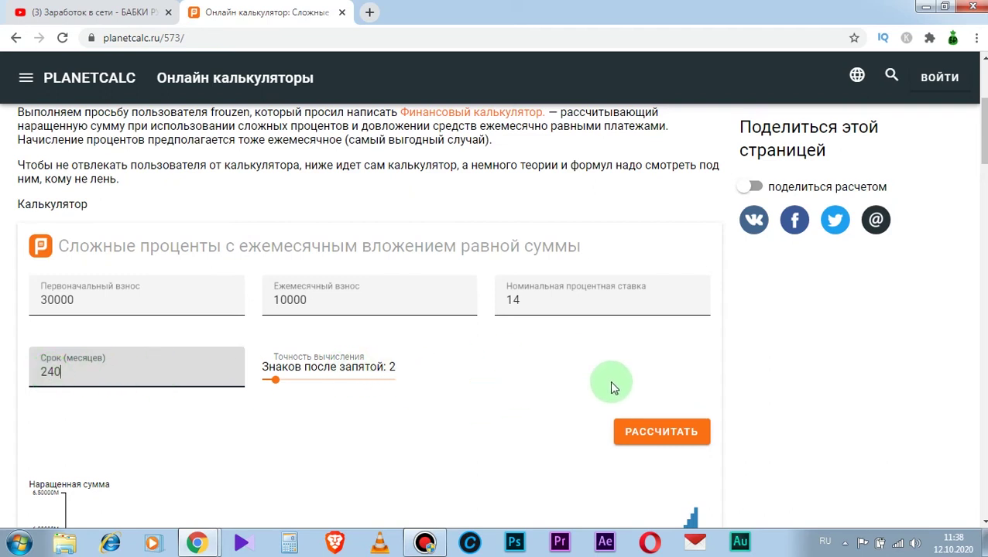
left_click(678, 440)
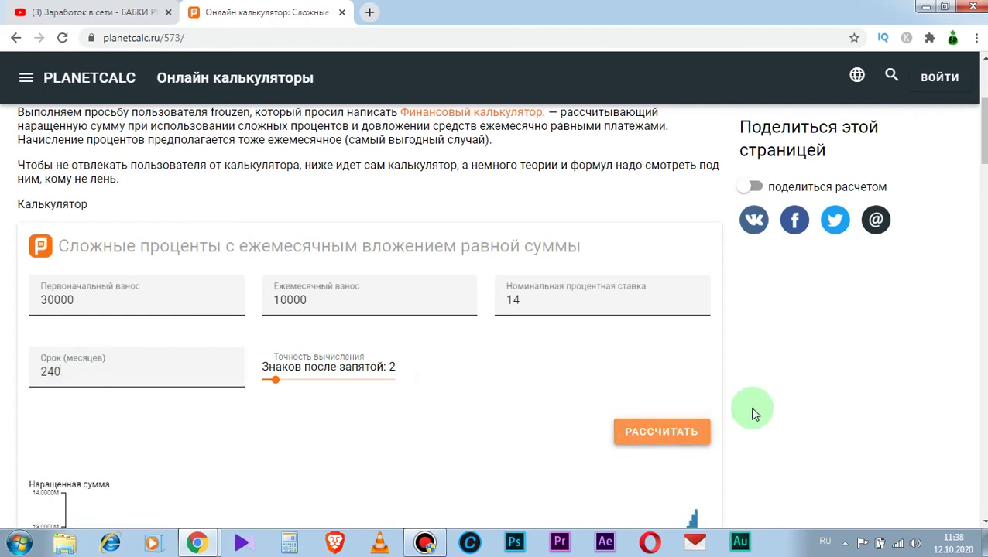
scroll(749, 406, "down", 3)
scroll(695, 357, "up", 1)
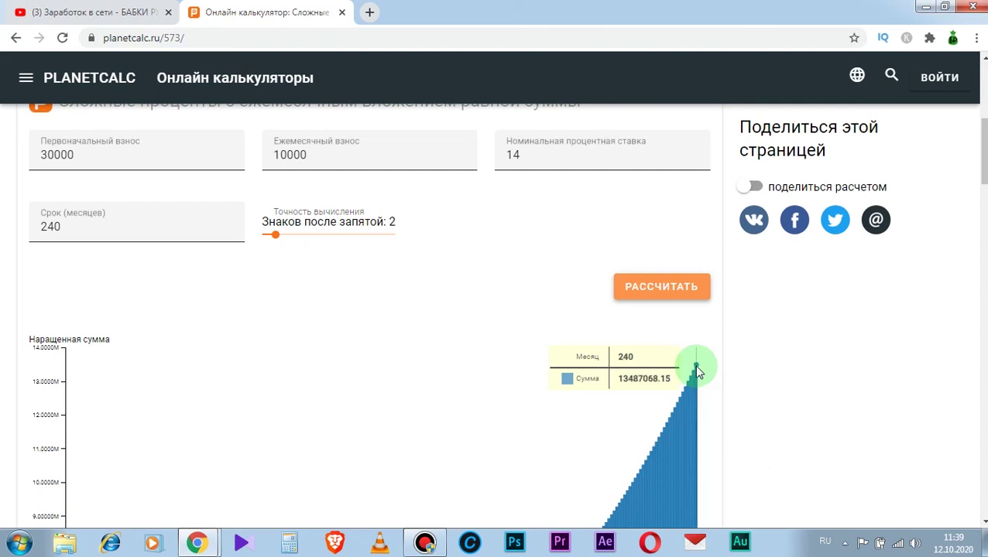
scroll(699, 364, "up", 3)
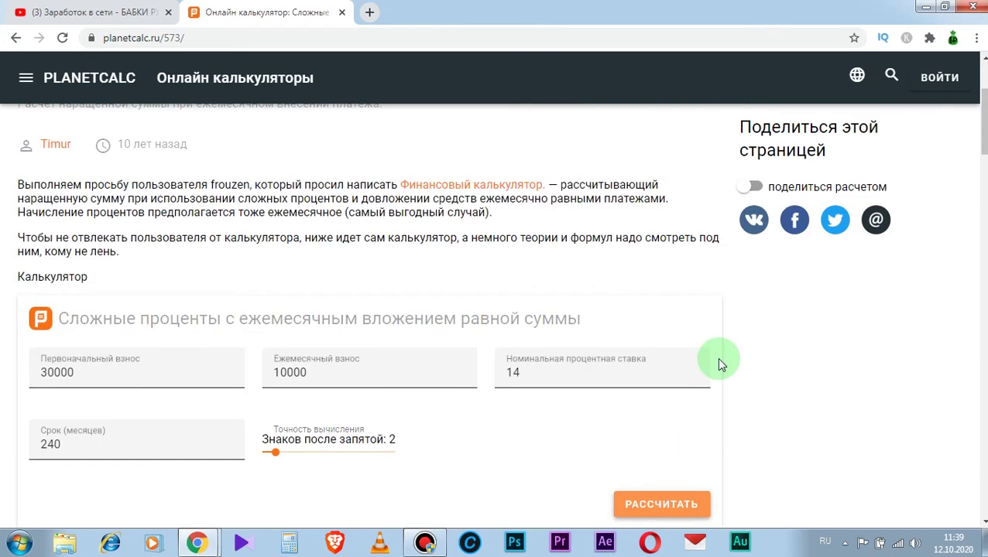
scroll(699, 364, "down", 1)
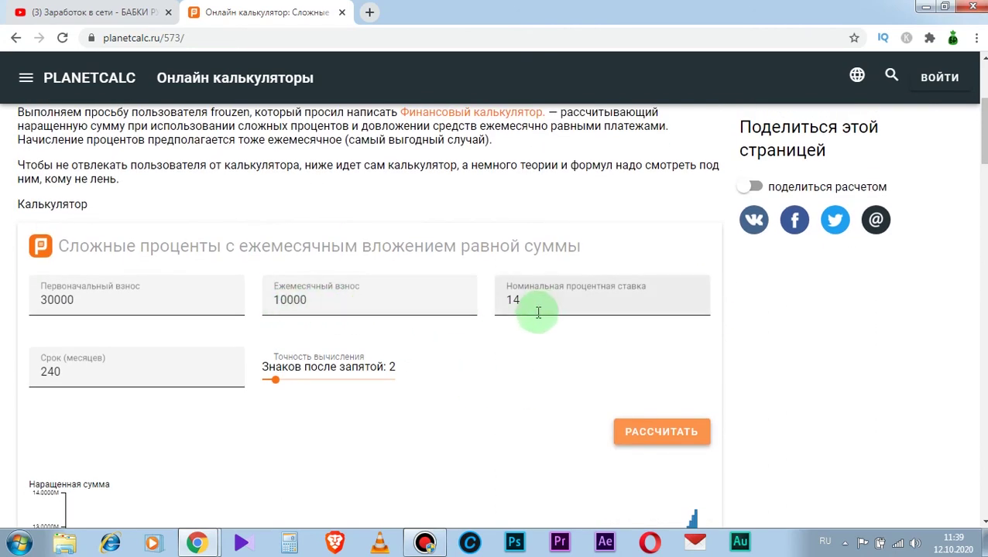
scroll(760, 365, "down", 3)
mouse_move(695, 300)
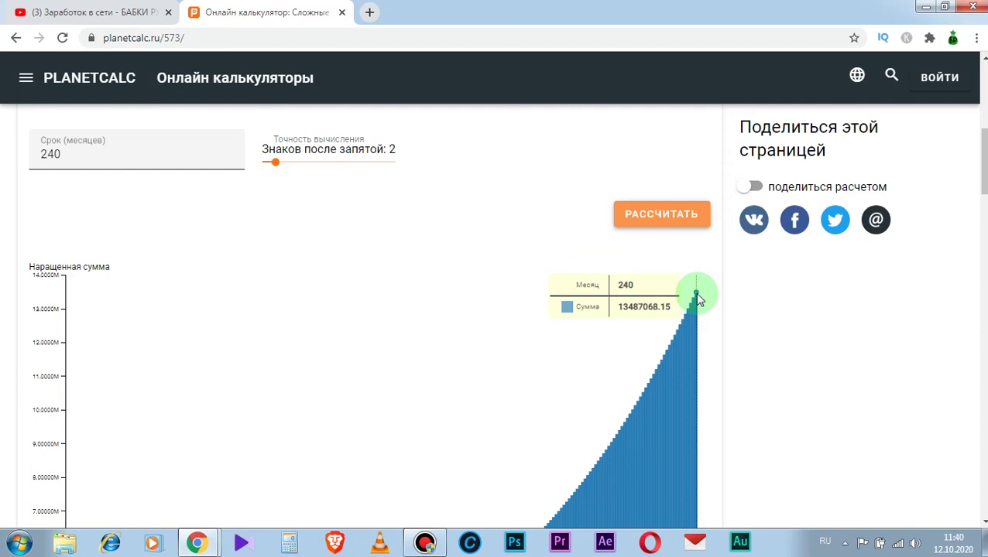
Reduce the monthly contribution to 5000, recalculate, and check the accumulated sum at the final month on the chart.
scroll(287, 364, "up", 4)
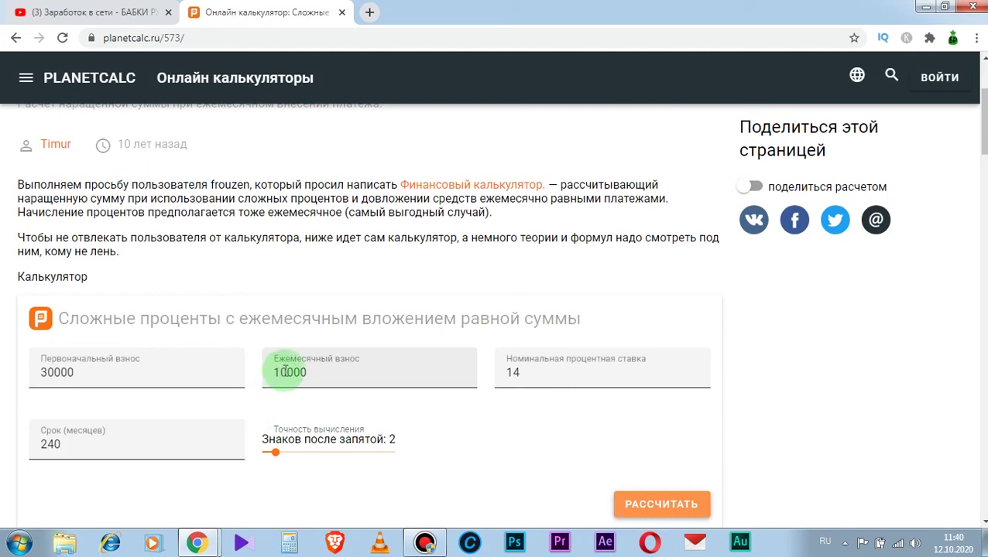
left_click_drag(286, 372, 272, 371)
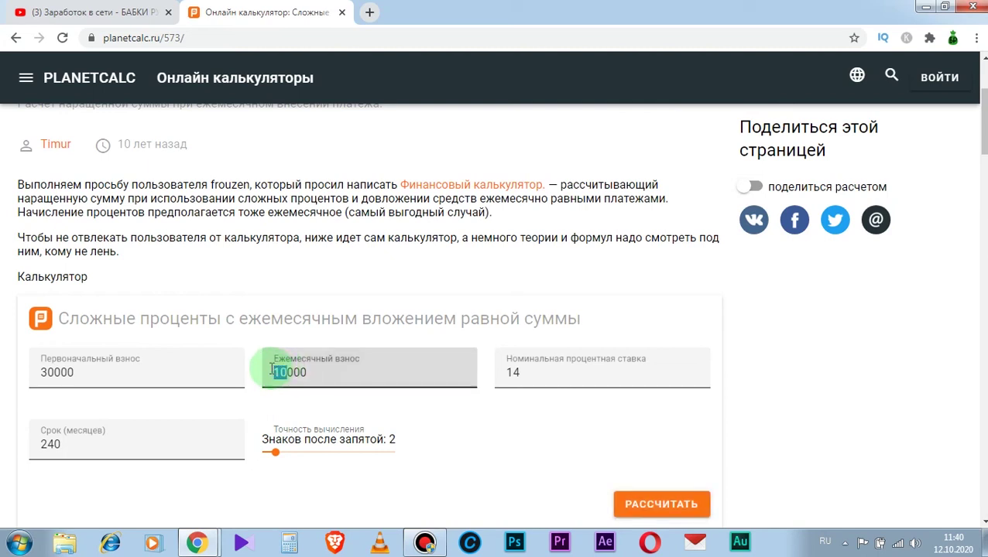
type("5")
left_click(757, 370)
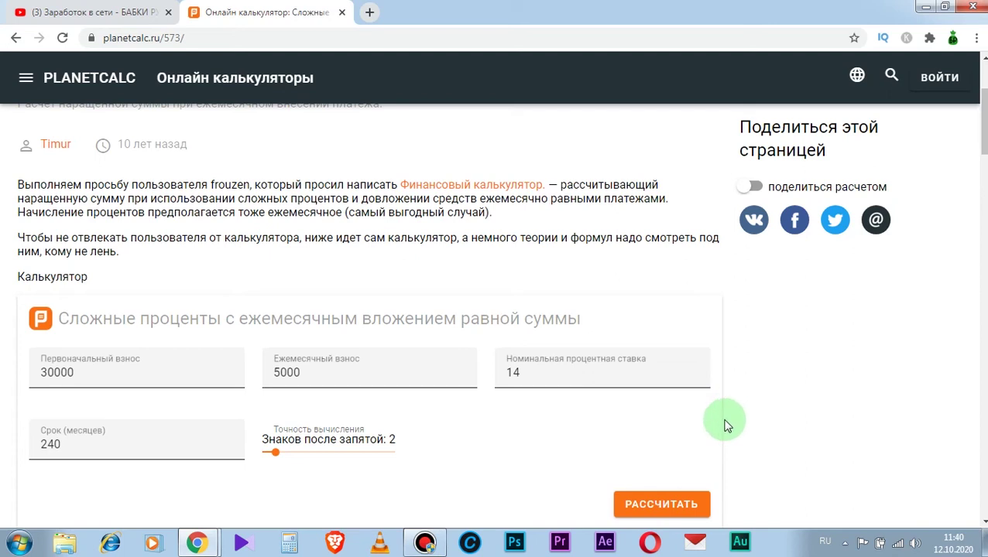
scroll(737, 462, "up", 1)
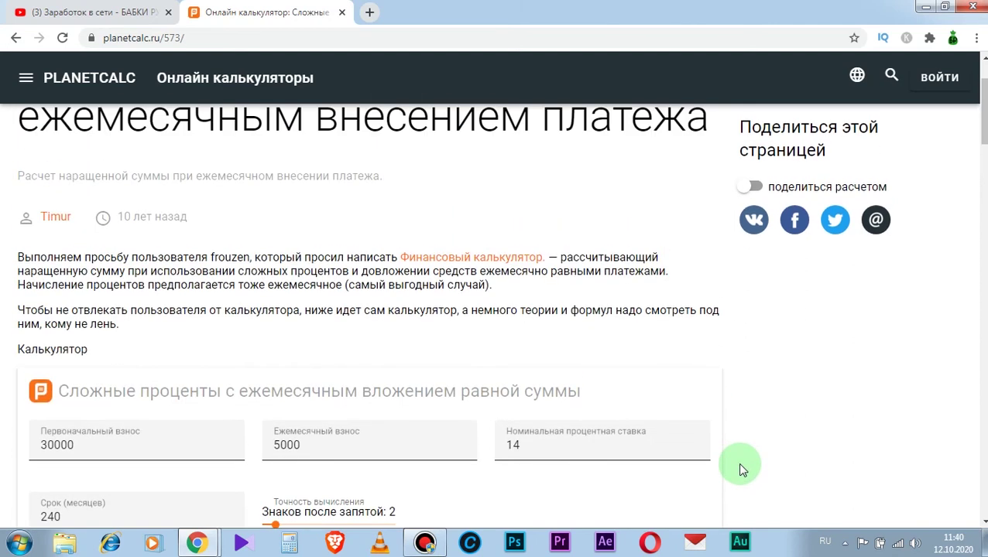
scroll(737, 462, "down", 1)
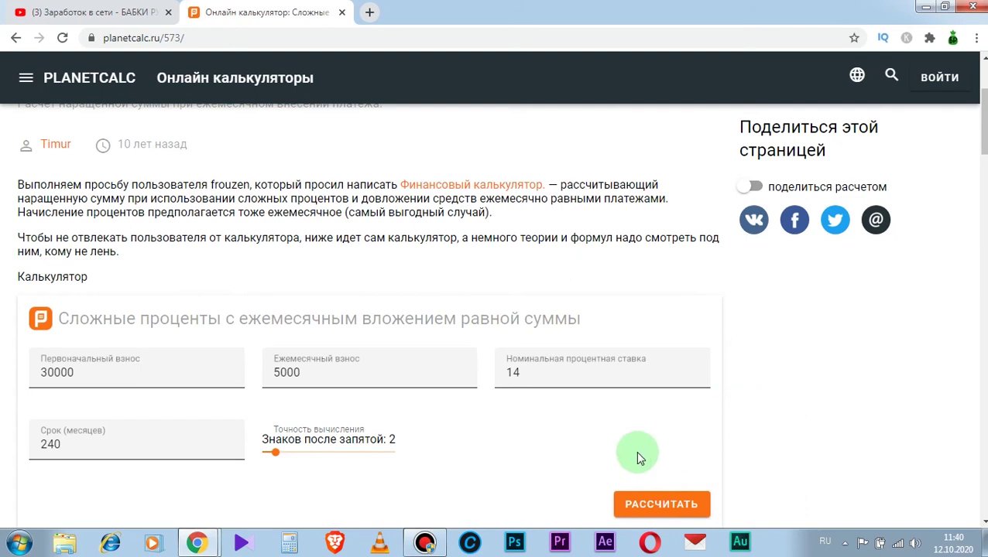
scroll(734, 390, "up", 1)
scroll(733, 390, "down", 1)
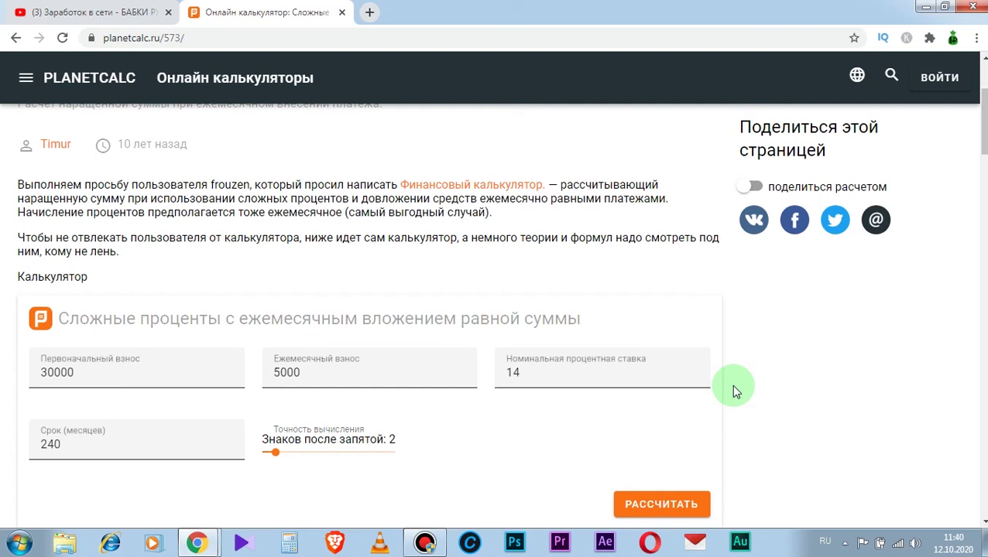
scroll(734, 390, "down", 2)
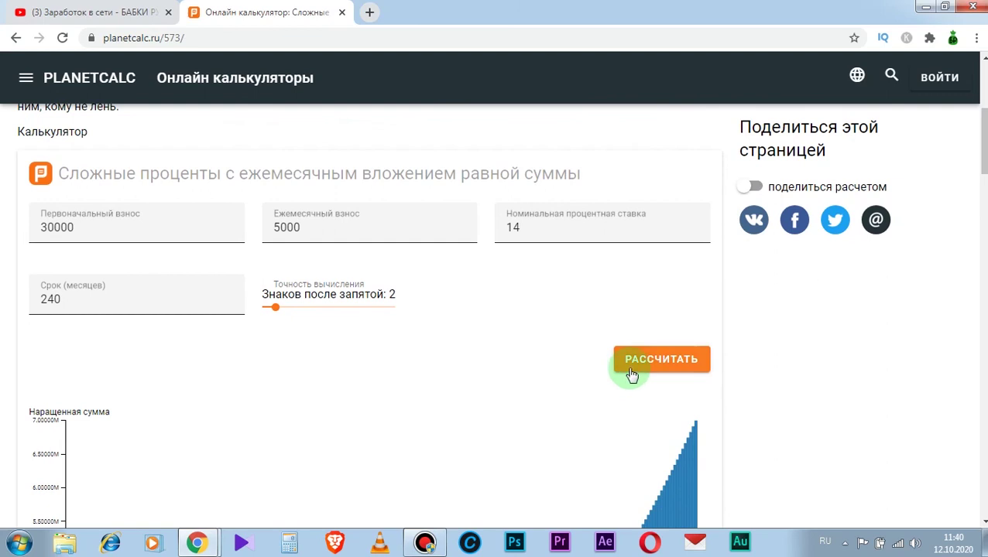
left_click(662, 370)
mouse_move(695, 422)
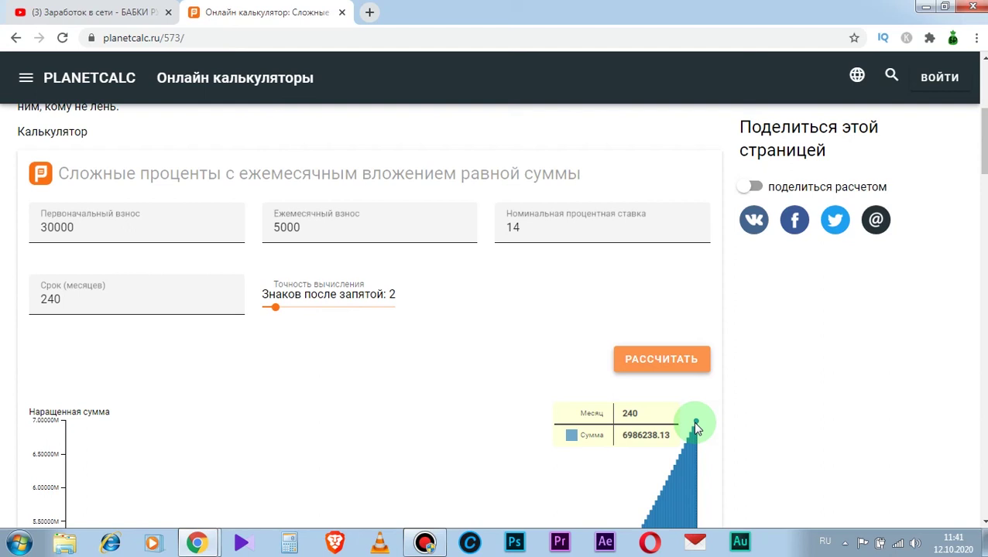
Extend the term to 360 months, recalculate, and check the accumulated sum at month 360 on the chart.
scroll(695, 428, "up", 2)
double_click(27, 455)
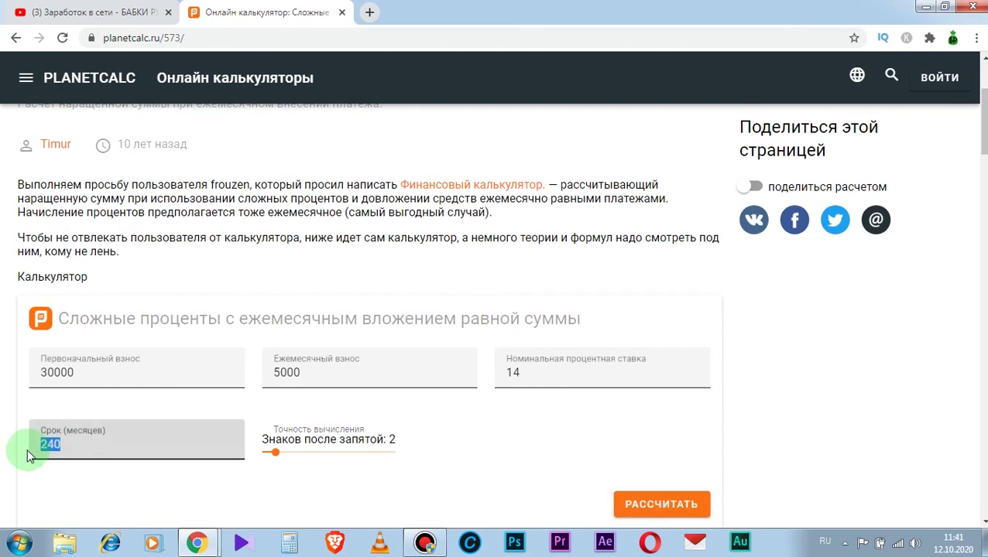
type("360")
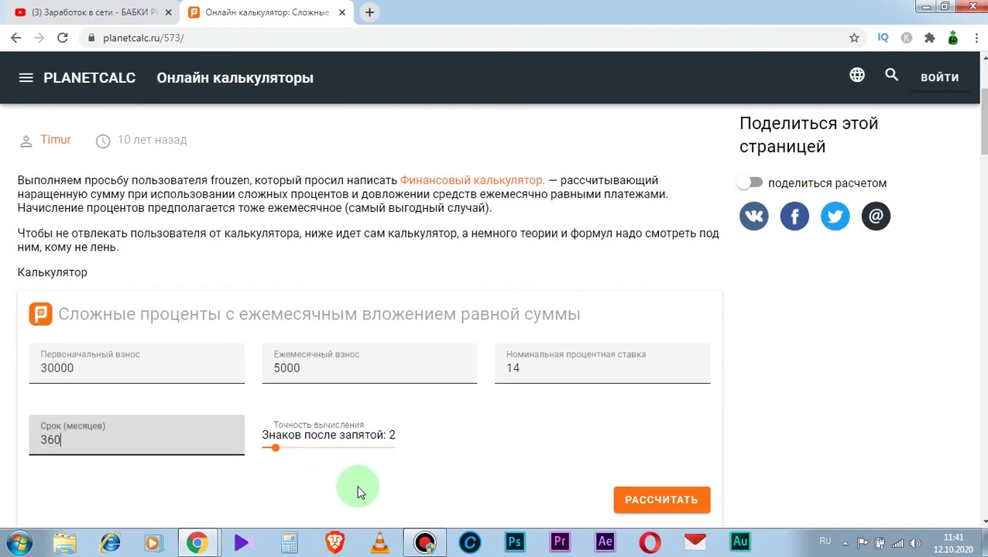
scroll(310, 476, "down", 2)
scroll(542, 379, "up", 1)
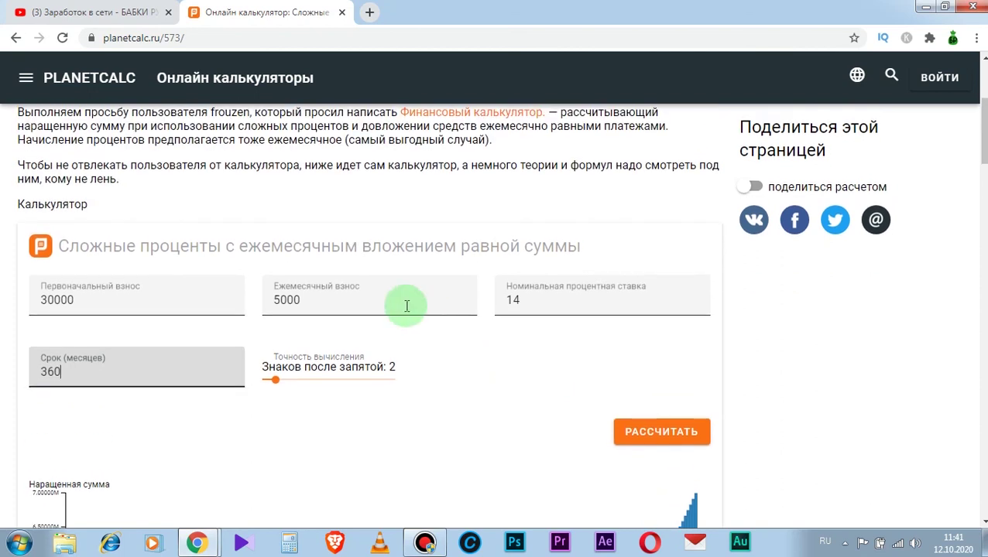
left_click(681, 441)
scroll(795, 484, "down", 2)
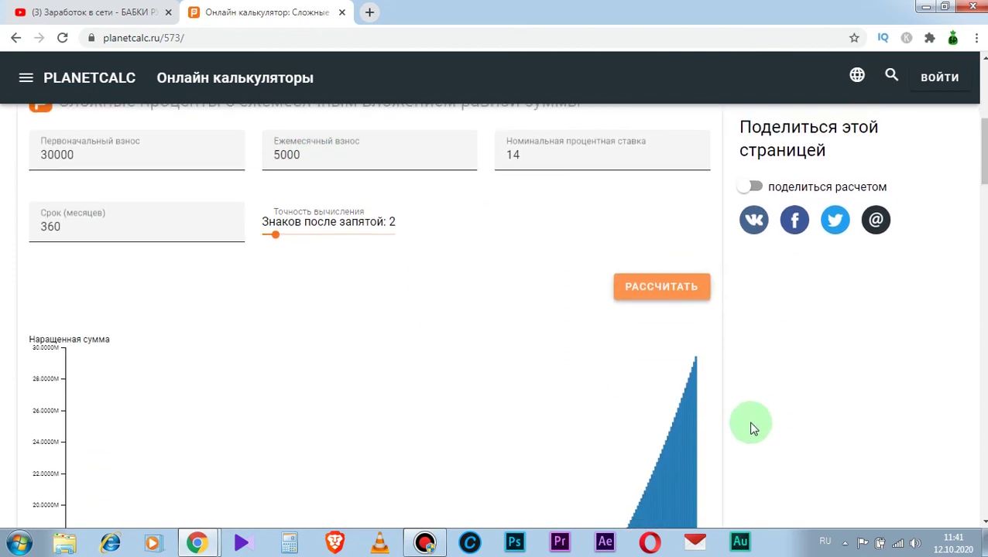
mouse_move(693, 360)
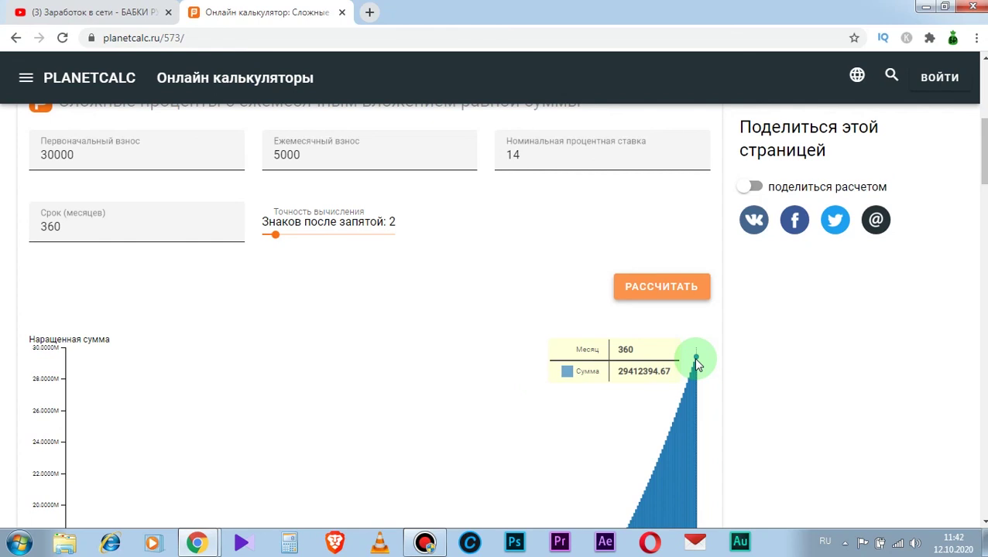
Raise the monthly contribution to 10000 and recalculate the accumulated sum.
scroll(276, 445, "up", 4)
left_click(276, 445)
type("10")
scroll(726, 445, "down", 1)
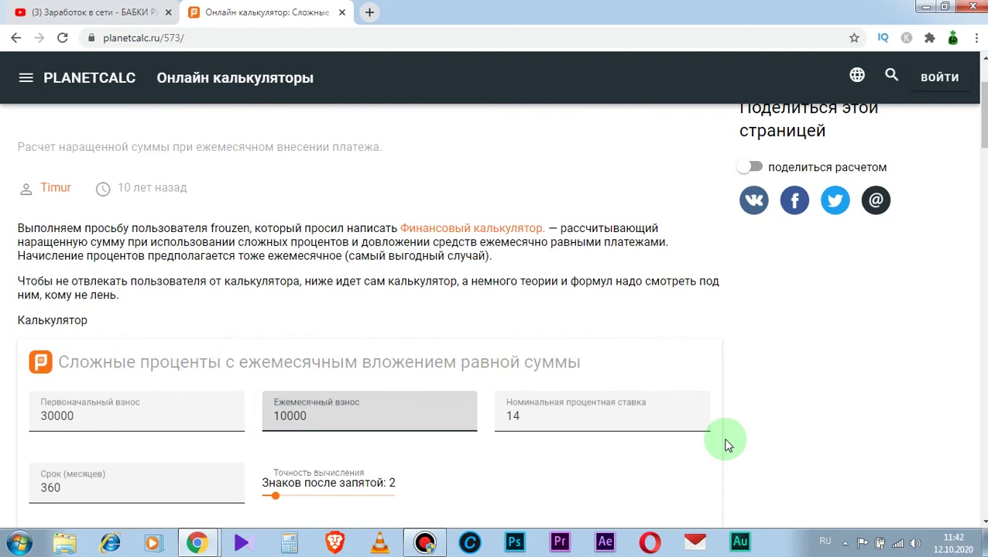
scroll(726, 445, "down", 2)
left_click(680, 367)
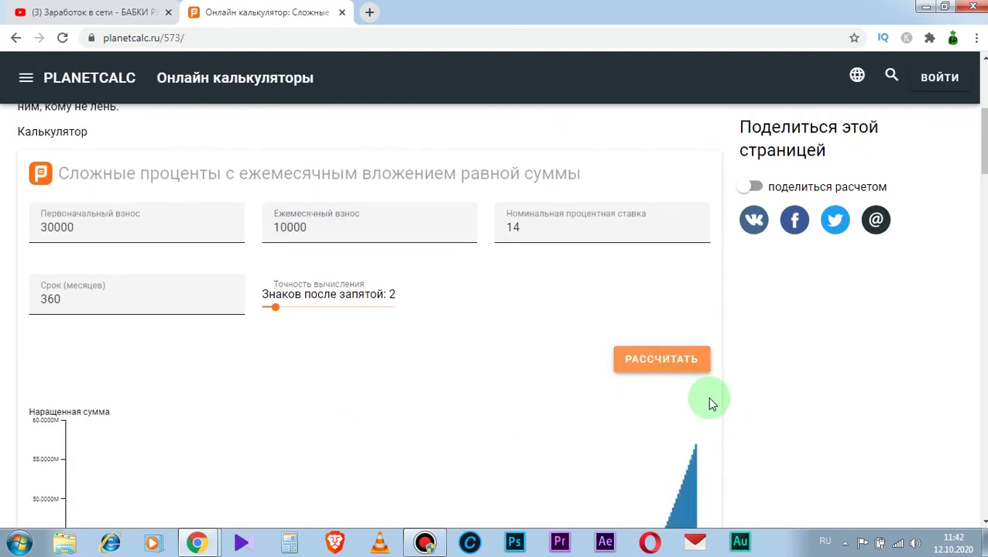
Examine how the accumulated sum grows on the chart from the early months up to month 360 and compare it with the entered parameters.
mouse_move(693, 449)
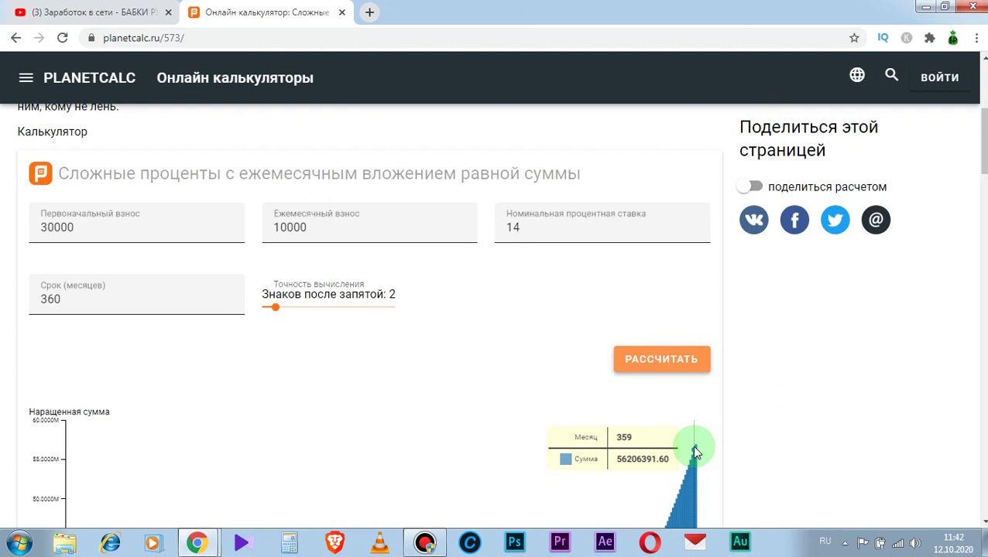
scroll(848, 432, "down", 6)
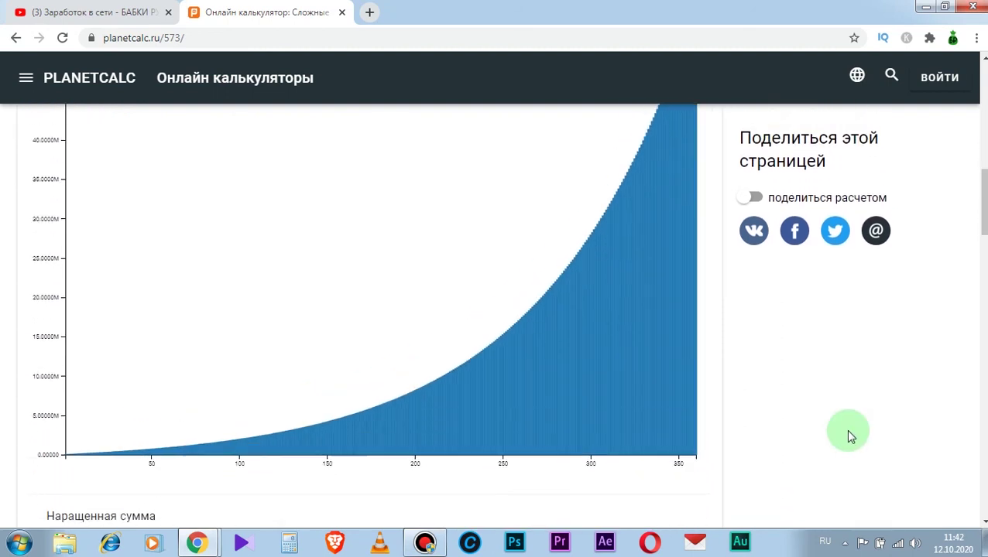
scroll(847, 435, "down", 2)
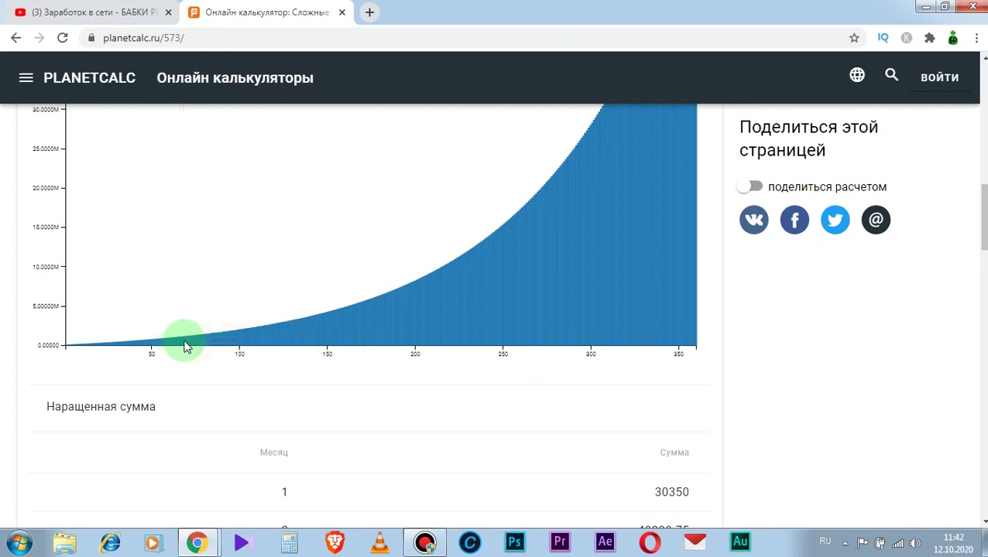
mouse_move(186, 346)
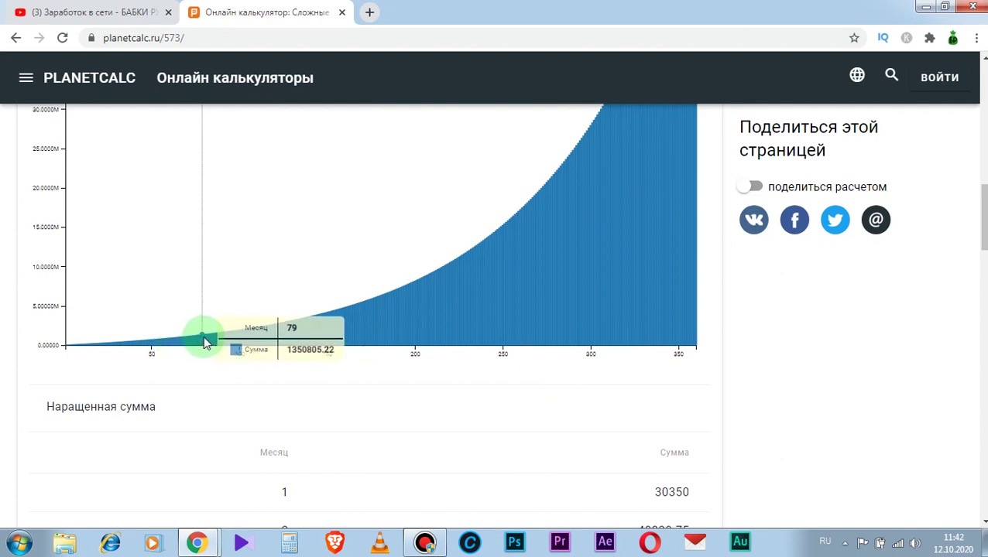
scroll(476, 364, "up", 1)
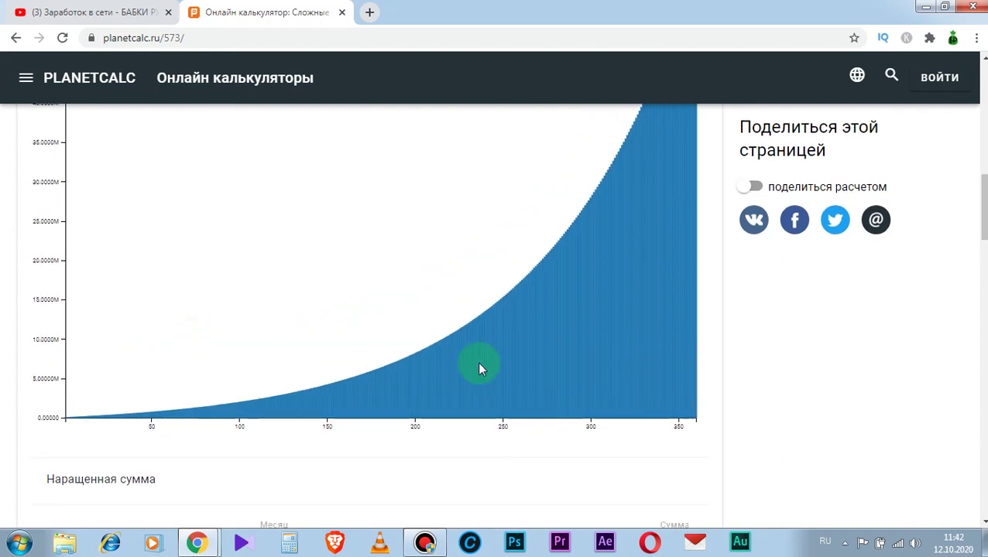
scroll(431, 362, "up", 2)
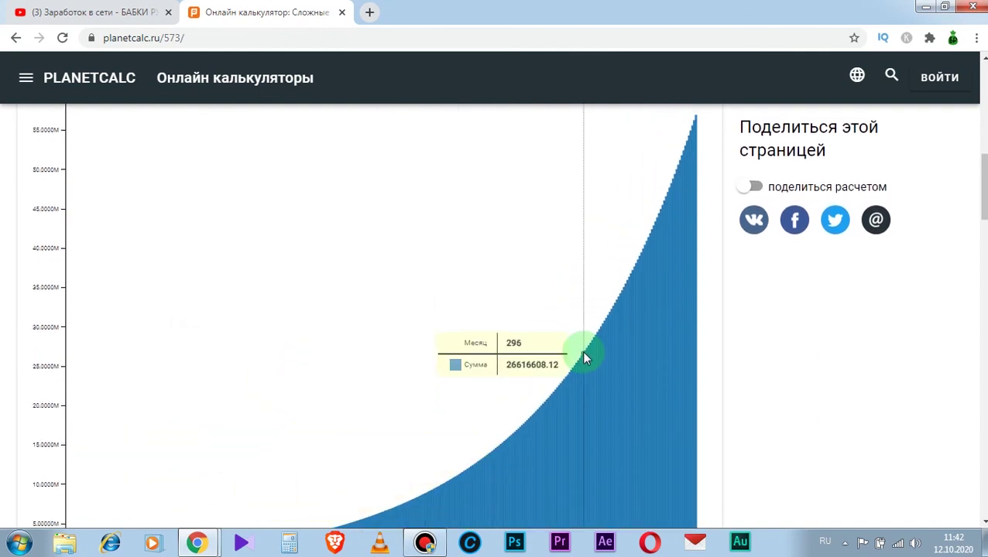
scroll(606, 330, "up", 1)
scroll(666, 282, "up", 1)
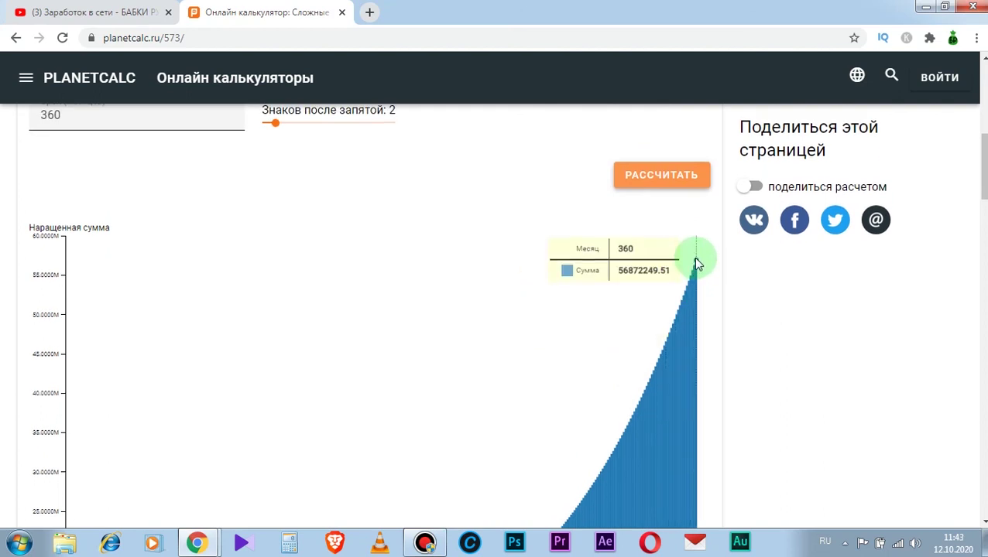
scroll(733, 452, "up", 6)
scroll(737, 451, "down", 5)
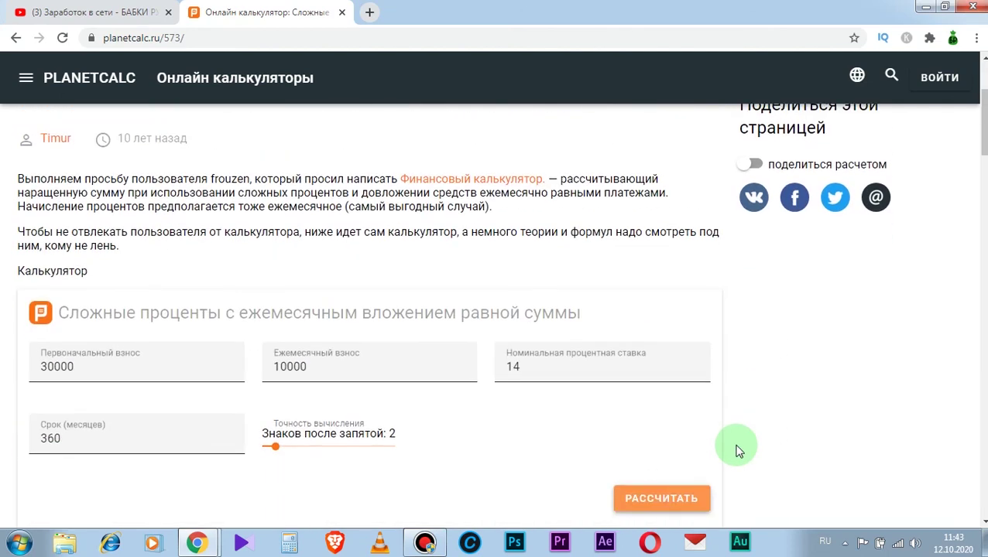
scroll(738, 451, "up", 2)
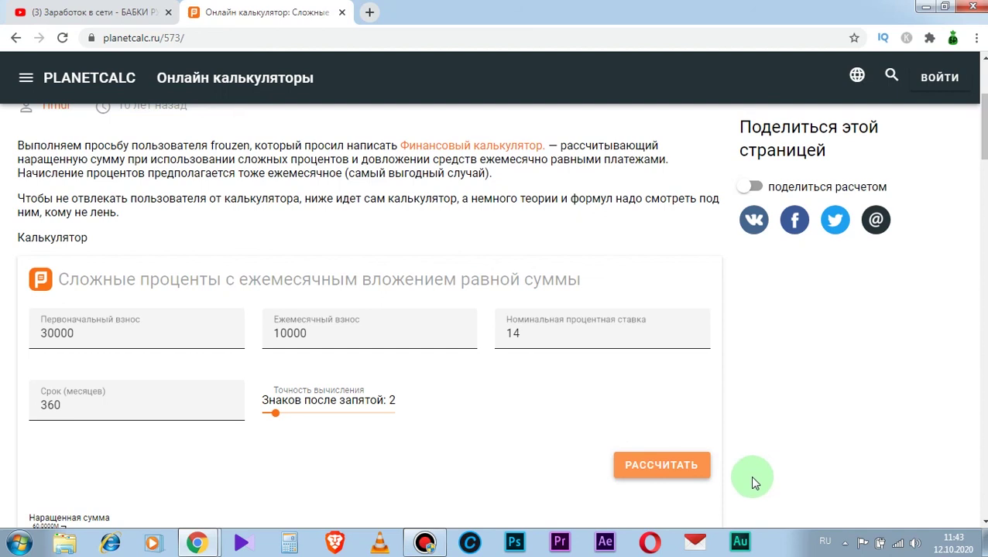
scroll(770, 457, "up", 1)
scroll(774, 460, "up", 2)
scroll(776, 463, "down", 3)
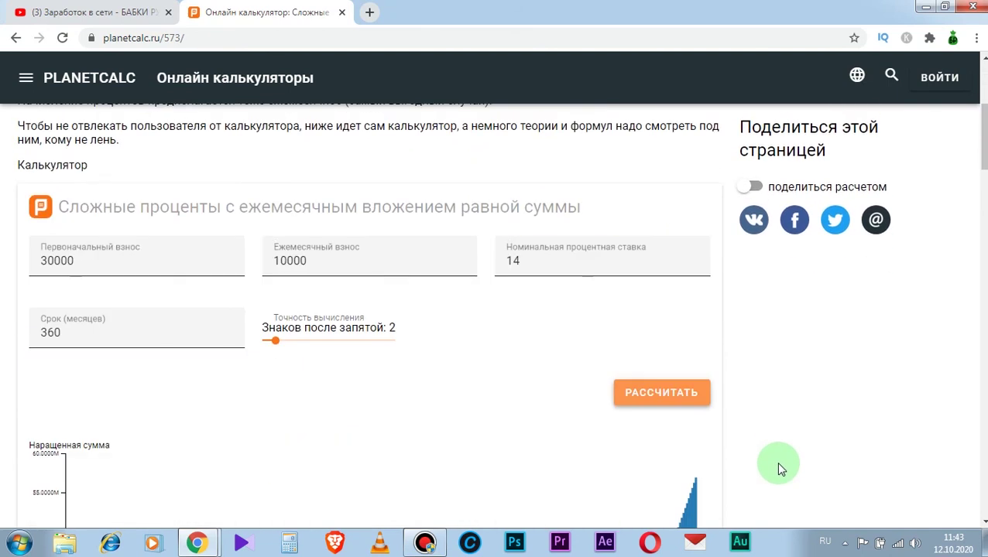
scroll(771, 466, "up", 4)
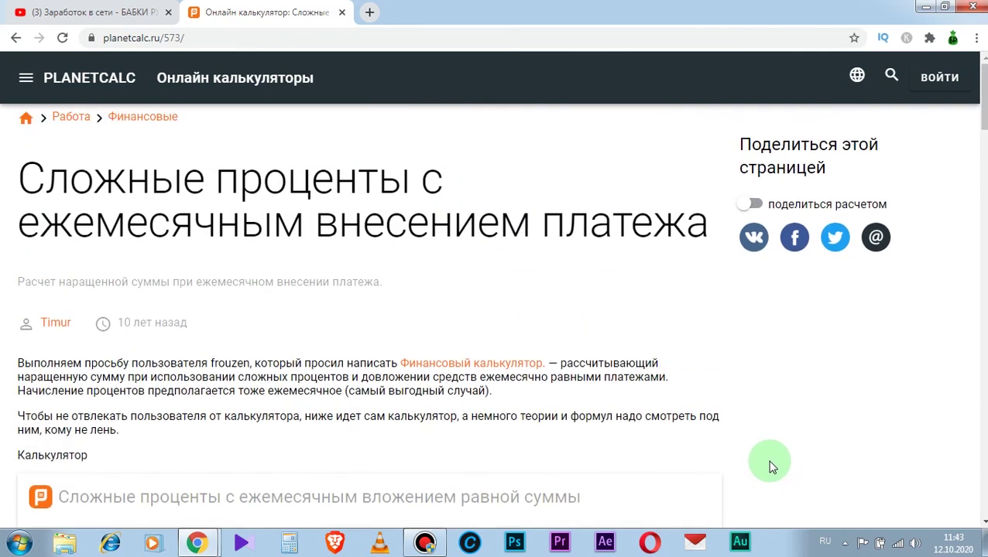
scroll(772, 465, "down", 3)
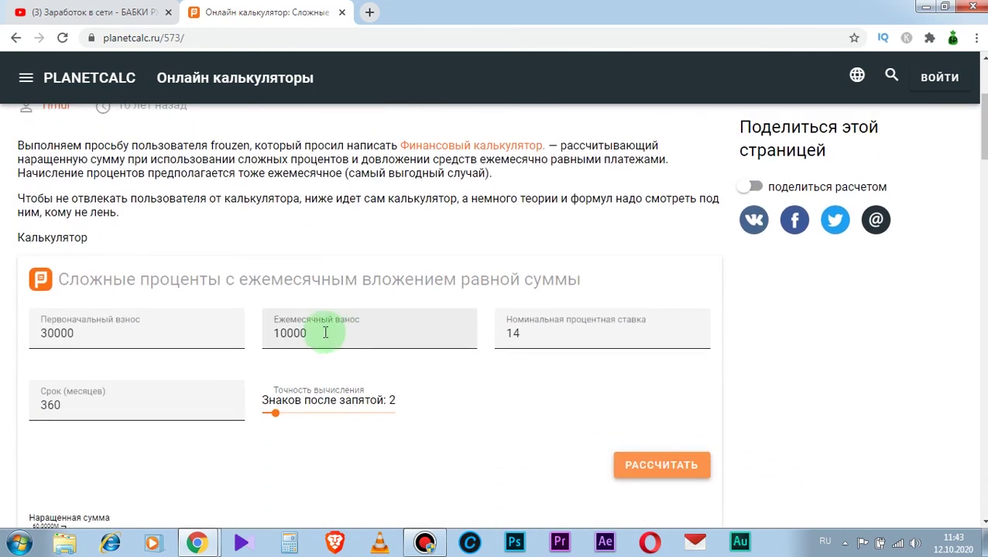
Compare the entered monthly contribution with the accumulated sum at the final month on the chart.
left_click_drag(286, 333, 274, 334)
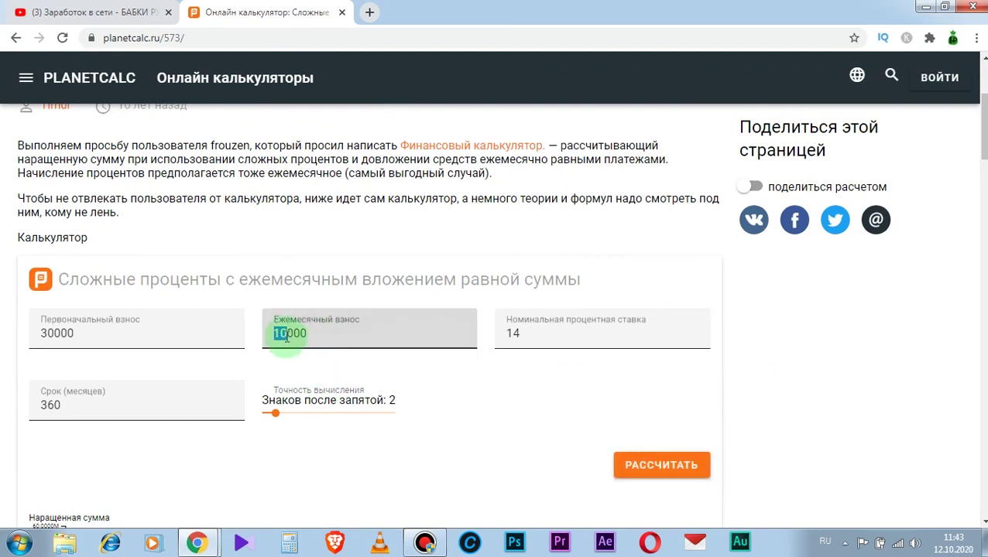
left_click(305, 334)
scroll(719, 443, "down", 1)
scroll(720, 442, "up", 1)
scroll(720, 443, "down", 2)
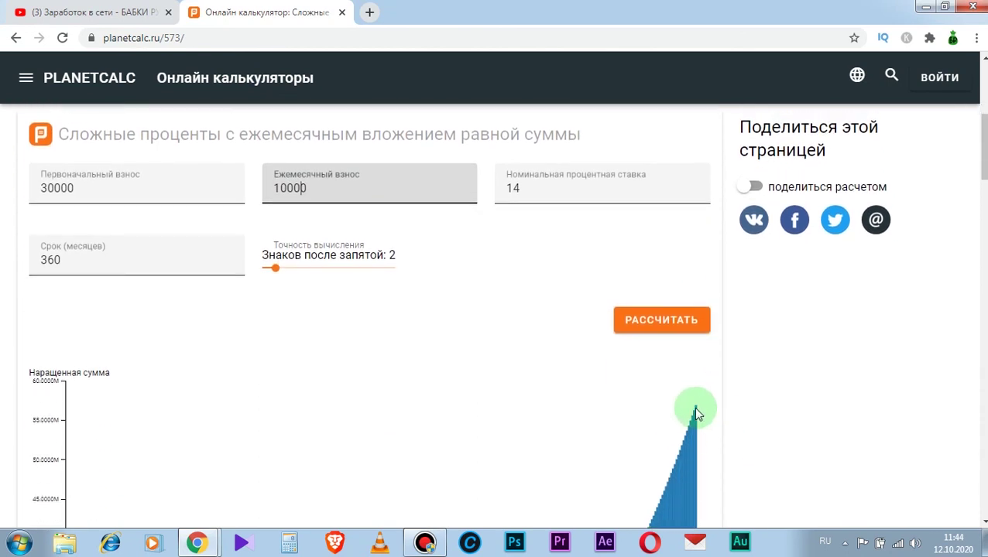
mouse_move(694, 410)
scroll(728, 428, "up", 4)
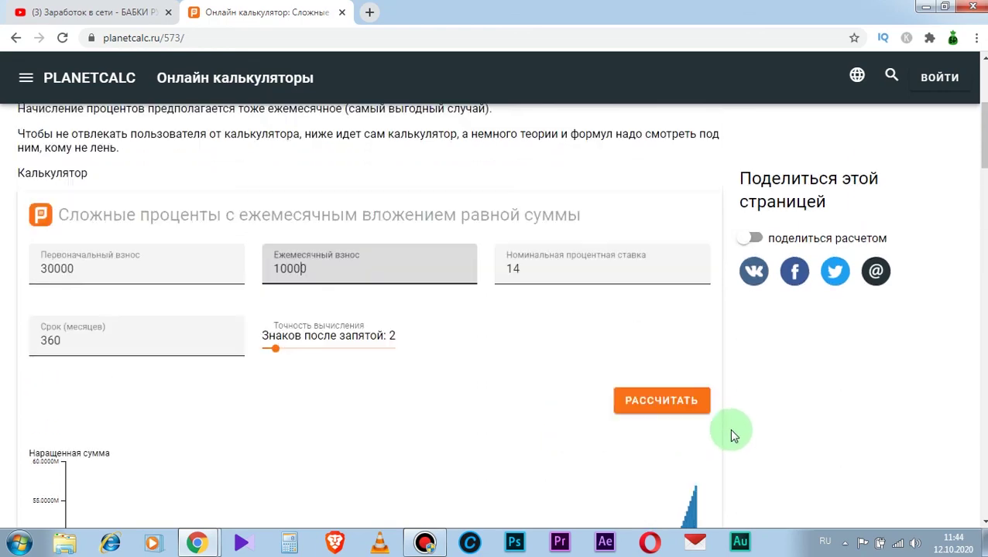
scroll(782, 431, "down", 4)
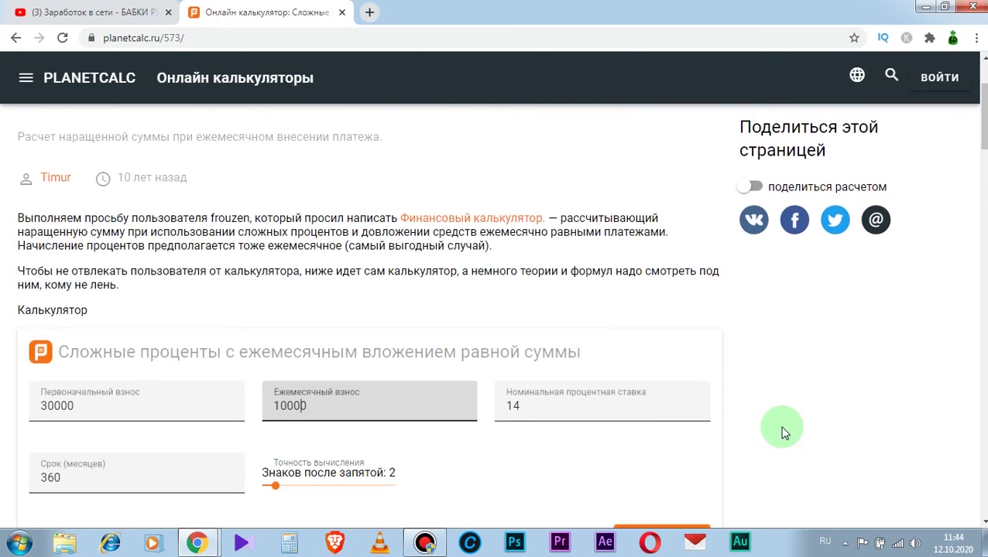
scroll(782, 432, "up", 3)
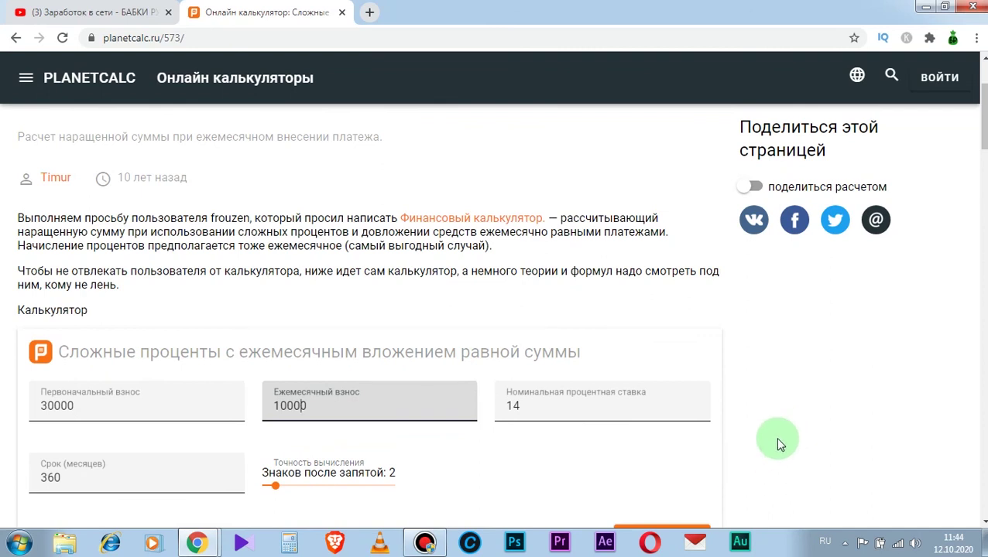
scroll(780, 445, "down", 1)
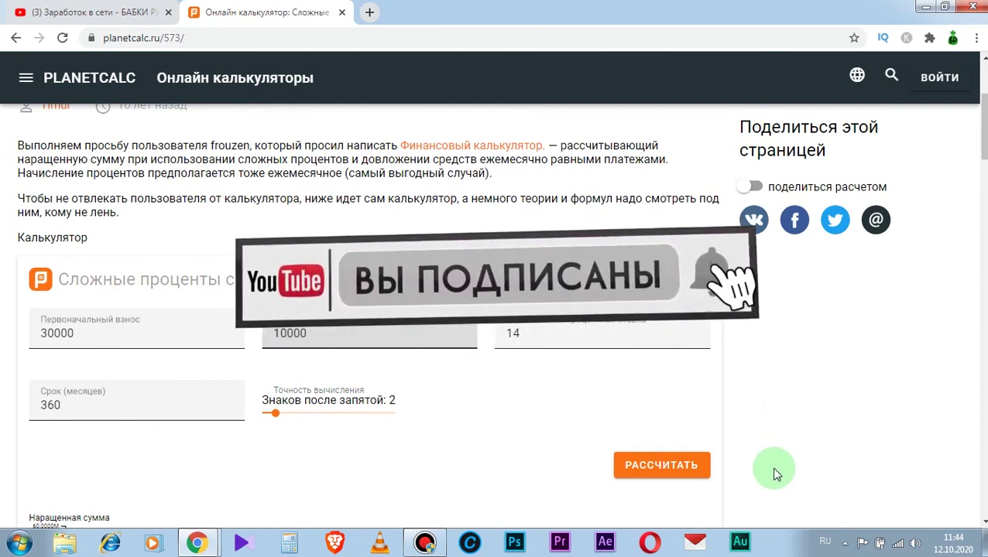
Switch to the open YouTube channel page and look over its uploaded videos.
key("ctrl+shift+Tab")
scroll(435, 349, "down", 1)
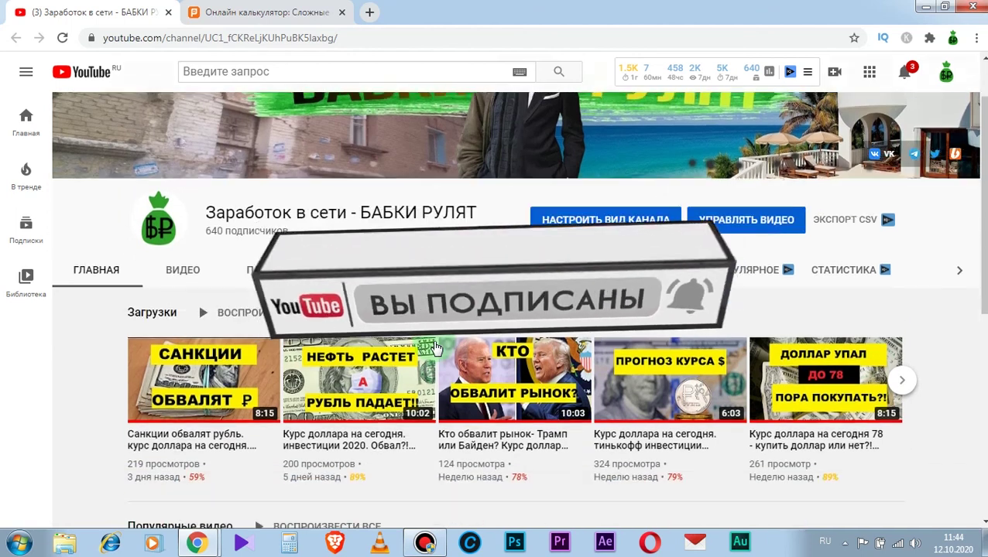